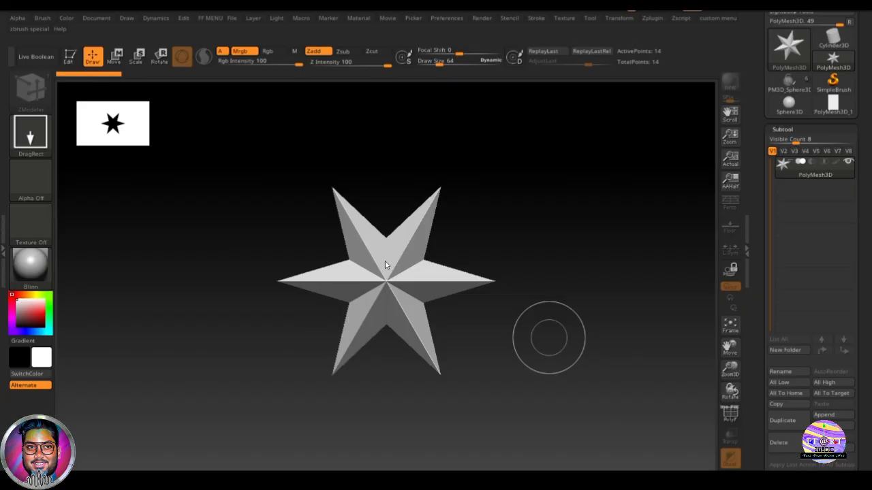
Initialize the star polymesh as a QCube, place it on the canvas and make it editable.
scroll(866, 264, "down", 10)
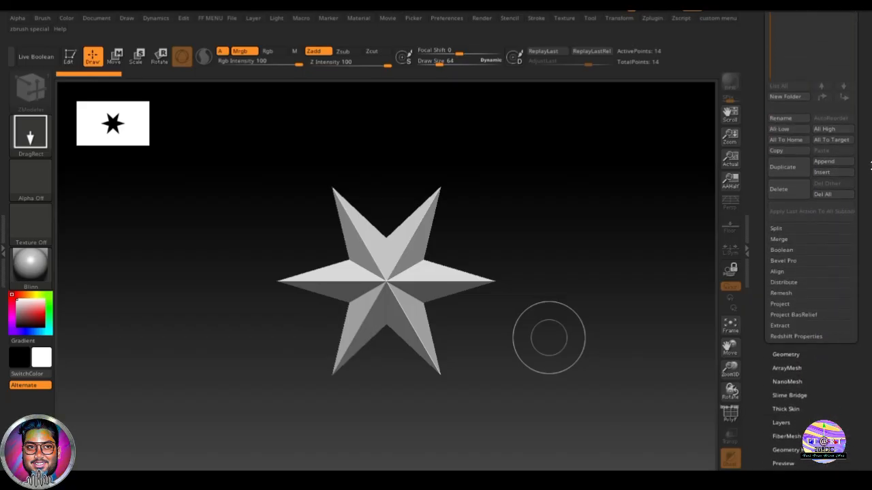
scroll(870, 138, "down", 3)
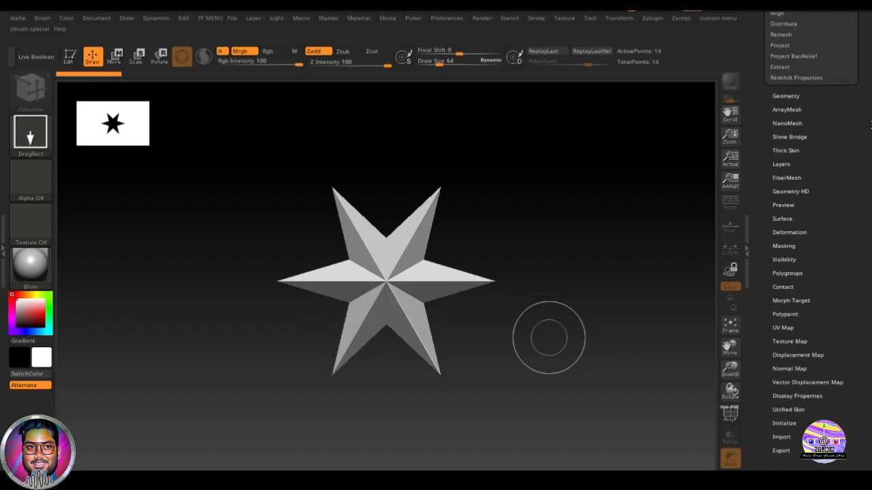
left_click(792, 422)
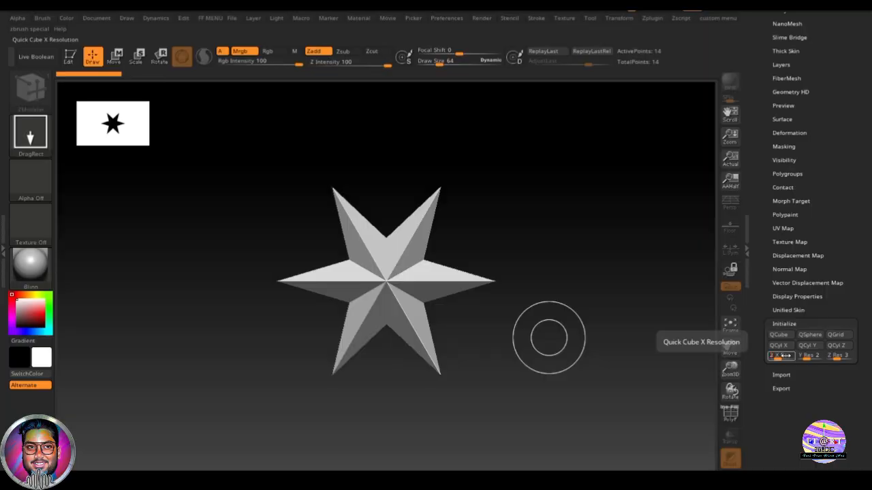
left_click(781, 335)
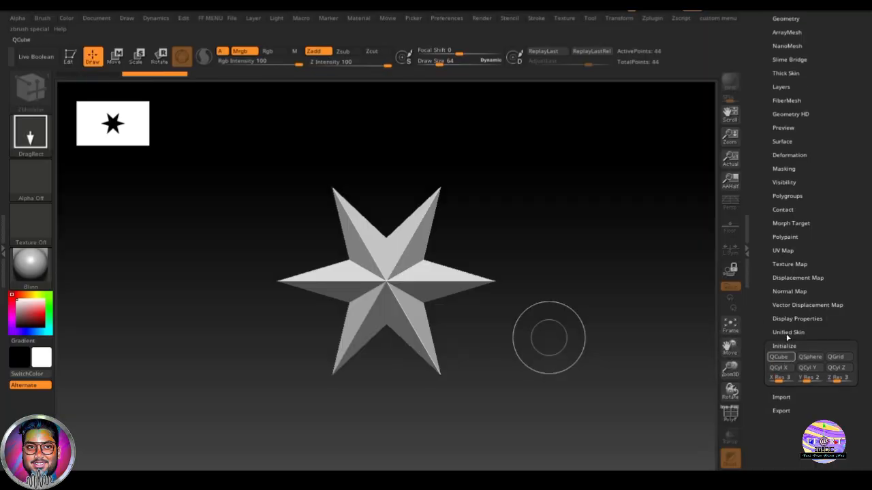
left_click_drag(398, 204, 399, 438)
left_click(71, 58)
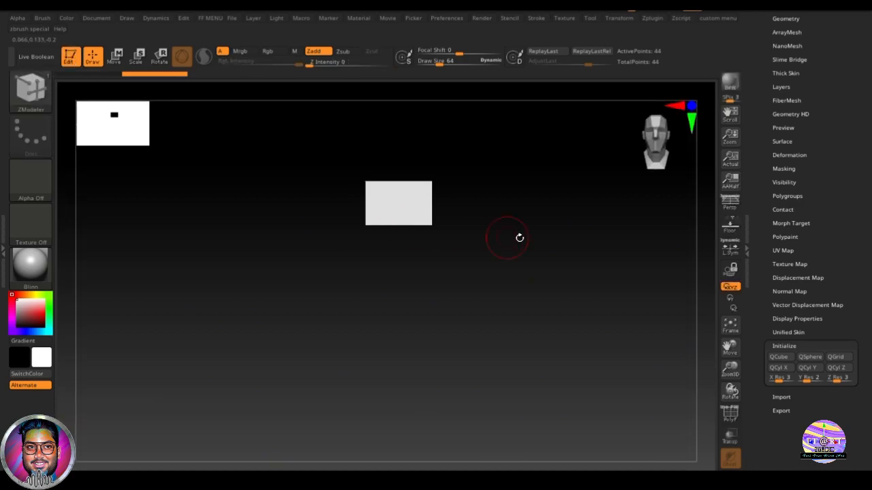
Show the cube's wireframe and assign the whole mesh to a single polygroup.
mouse_move(553, 207)
left_mouse_down()
mouse_move(527, 301)
mouse_move(508, 322)
mouse_move(547, 317)
mouse_move(504, 266)
mouse_move(507, 305)
mouse_move(523, 311)
mouse_move(520, 323)
mouse_move(516, 309)
left_mouse_up()
key("shift+f")
key("ctrl+w")
Stretch the cube along its Z axis into a tall rectangular block and widen it slightly along X.
key("r")
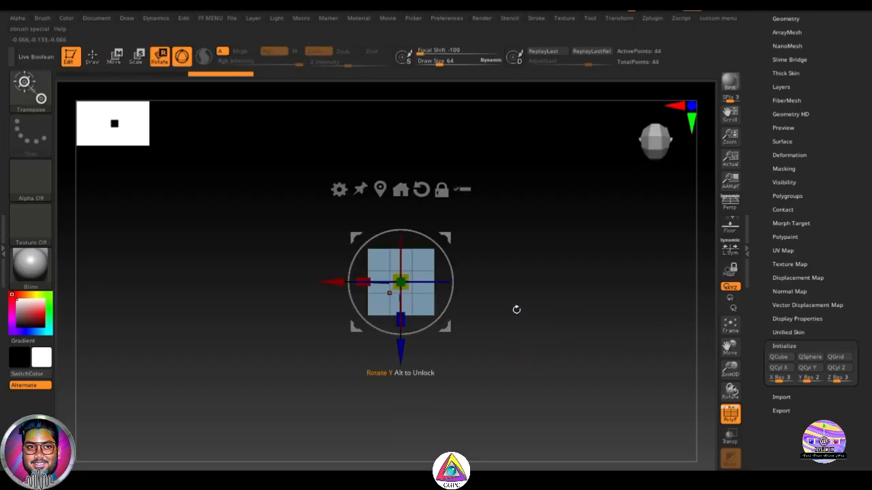
left_click_drag(403, 320, 411, 349)
left_click_drag(512, 323, 566, 320, "shift")
left_click_drag(463, 284, 440, 285, "alt")
left_click_drag(511, 324, 459, 325, "shift")
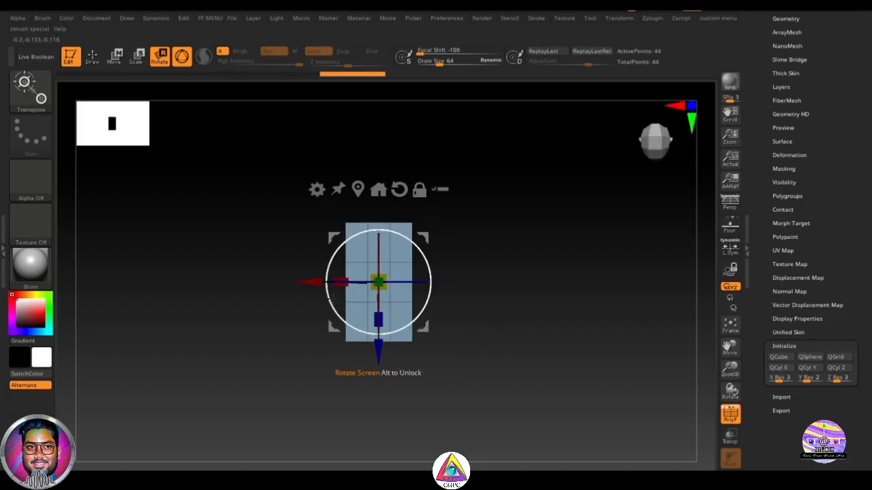
left_click_drag(341, 283, 330, 285)
right_click_drag(492, 297, 556, 356, "ctrl")
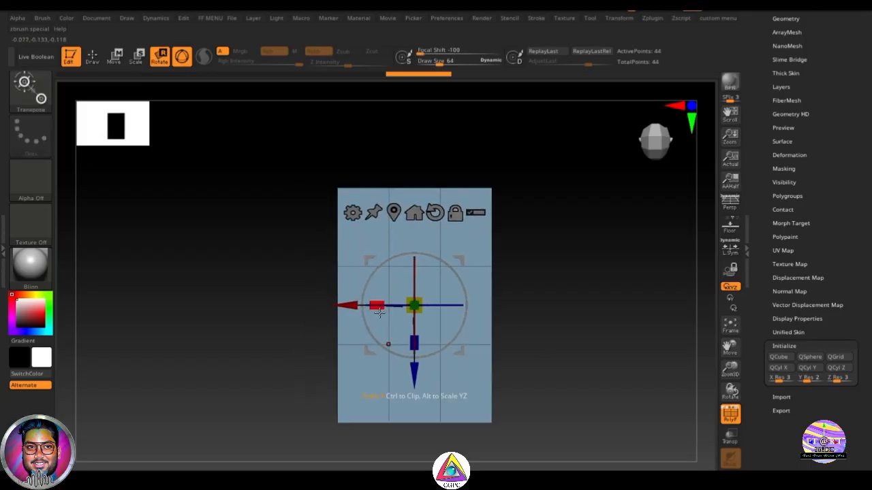
left_click_drag(372, 307, 370, 306)
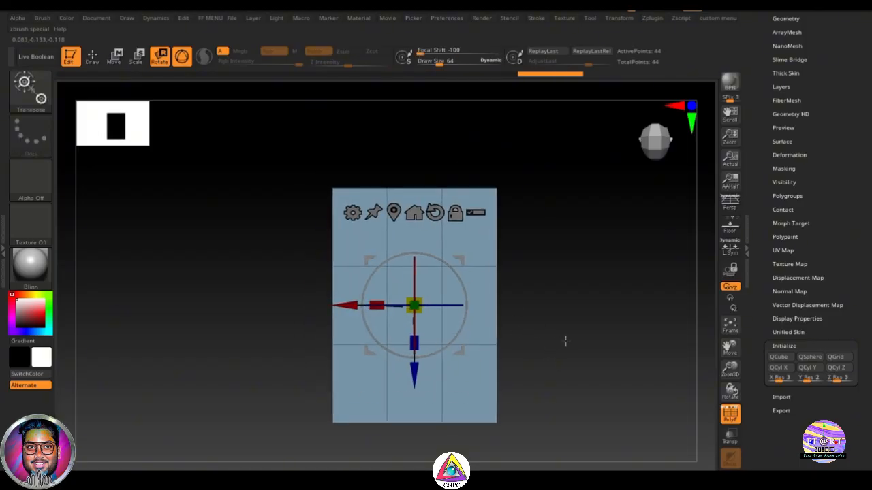
Choose the ZModeler brush and set its polygon action to Extrude with the Polyloop & Flat target.
key("q")
key("b")
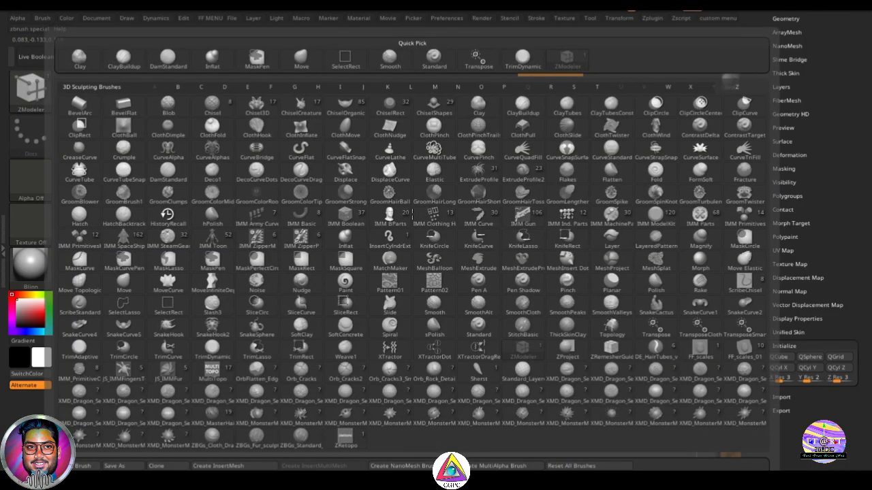
key("z")
key("m")
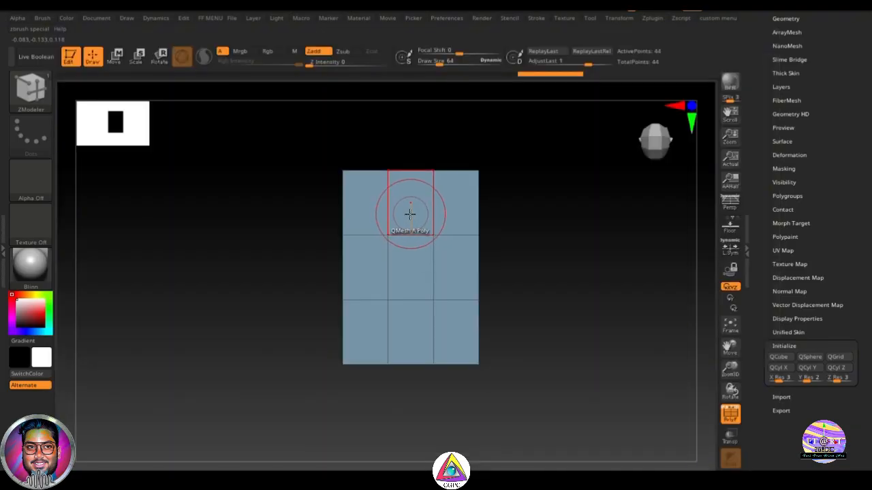
key("space")
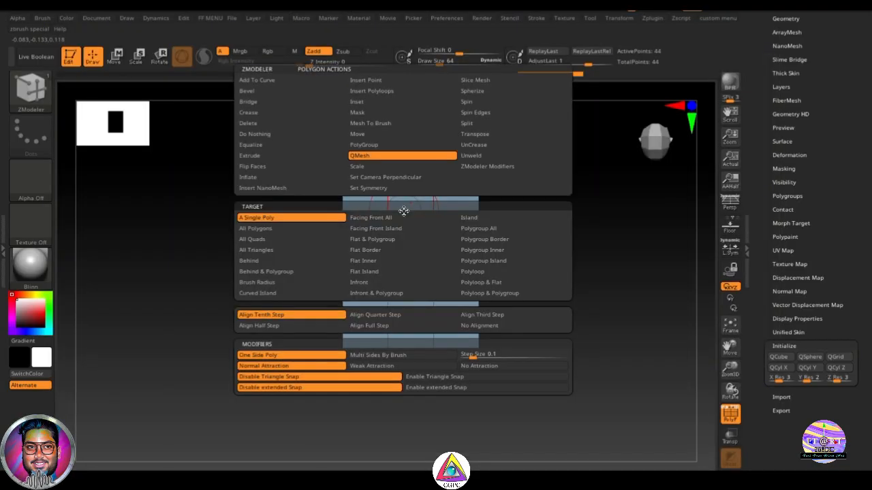
left_click(266, 158)
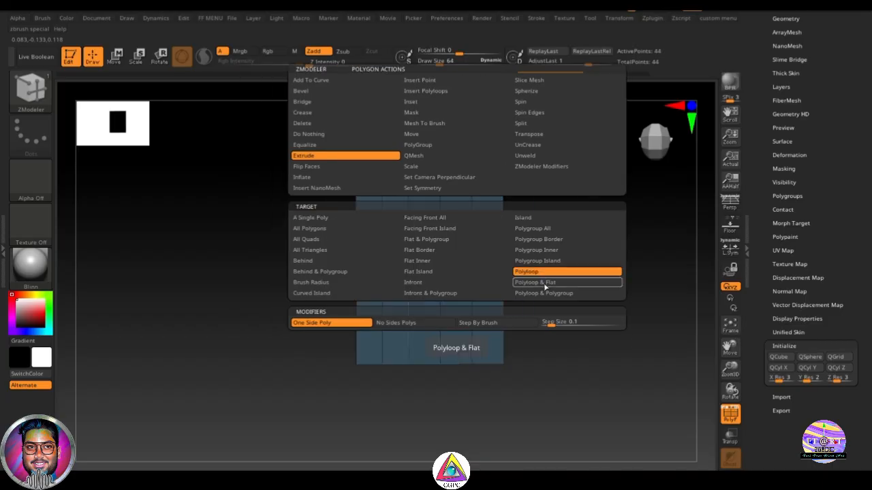
left_click(545, 286)
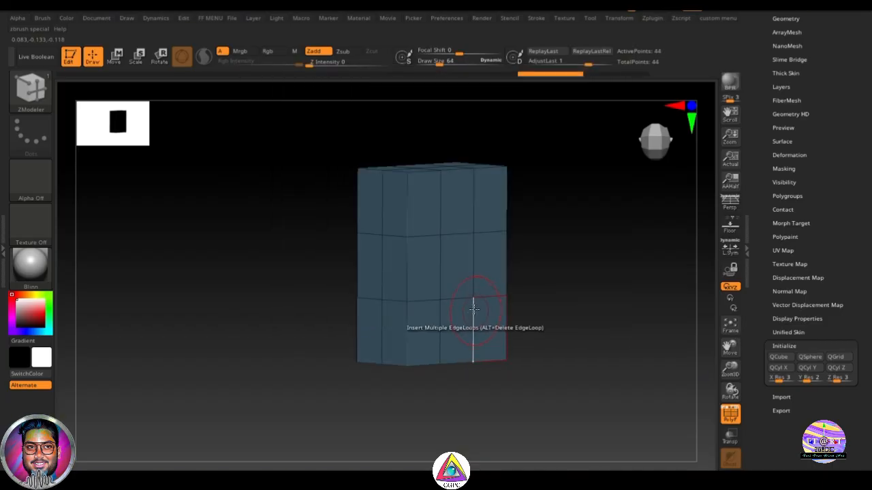
Extrude the block's middle vertical column of polygons outward into a raised strip.
left_click_drag(459, 281, 494, 280)
mouse_move(642, 287)
left_mouse_down()
mouse_move(633, 370)
mouse_move(645, 298)
left_mouse_up()
left_click_drag(601, 325, 609, 322)
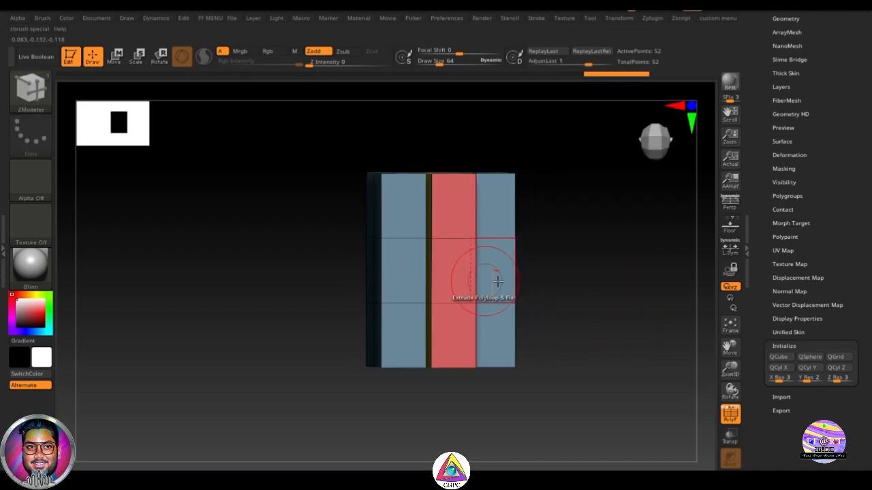
Mask the block's body, narrow the raised strip's outer face along X for slanted sides, and clear the mask.
left_click_drag(599, 281, 661, 281, "shift")
left_click_drag(442, 145, 517, 386, "ctrl")
left_click_drag(545, 330, 590, 316)
left_click(604, 322, "ctrl")
key("r")
mouse_move(578, 347)
left_mouse_down()
mouse_move(624, 353)
mouse_move(572, 361)
mouse_move(566, 335)
left_mouse_up()
left_click_drag(588, 304, 620, 361, "ctrl")
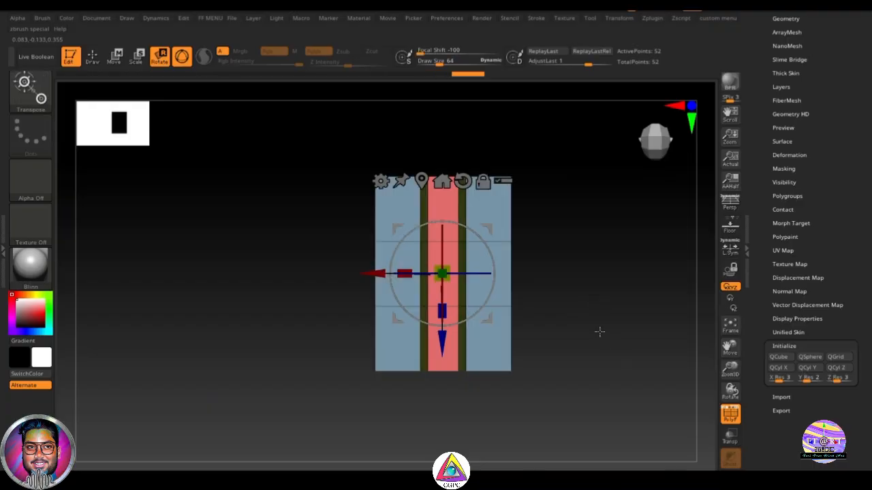
Narrow the two outer columns with the middle strip masked, then clear the mask and widen the whole mesh along X.
left_click_drag(583, 317, 585, 340, "alt")
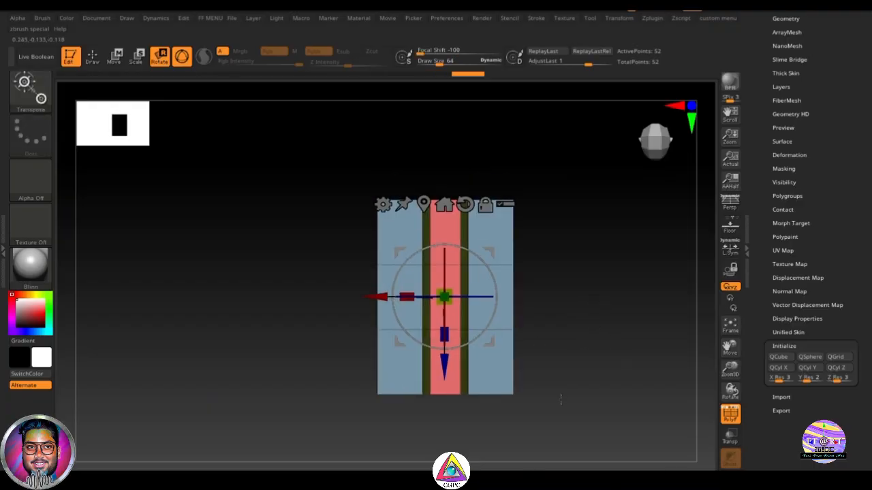
key("q")
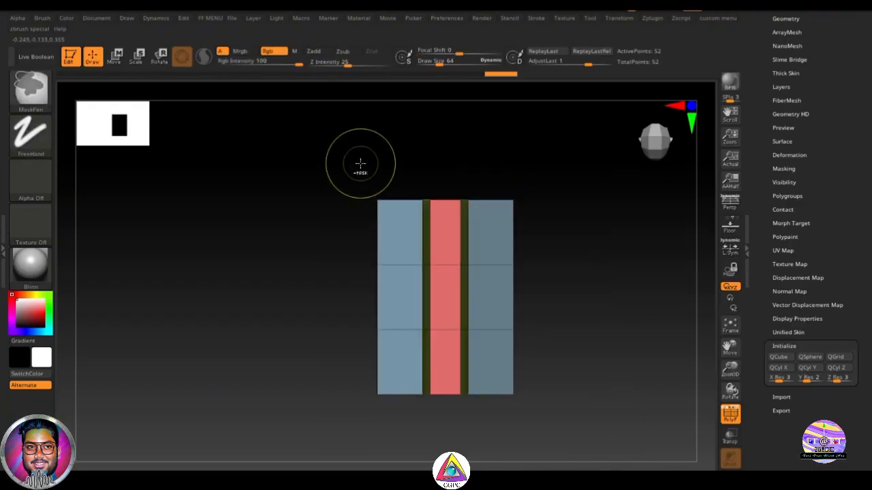
mouse_move(358, 152)
left_mouse_down("ctrl")
mouse_move(395, 413)
mouse_move(423, 414)
left_mouse_up("ctrl")
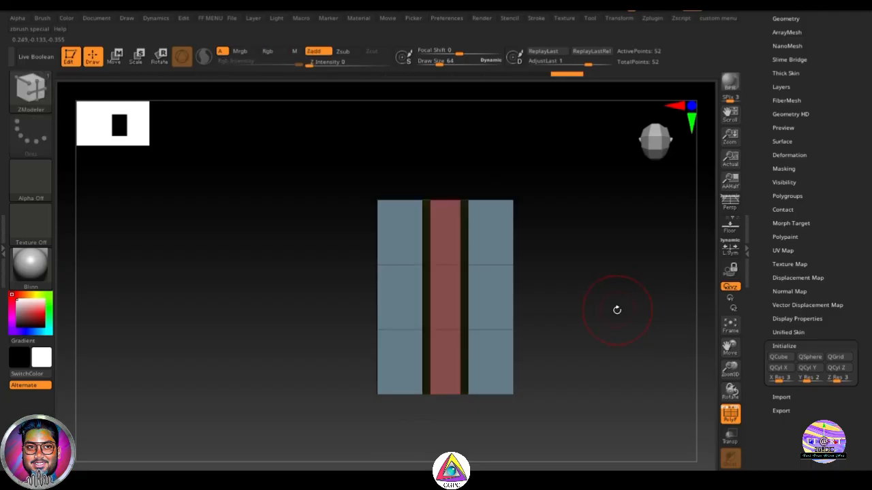
key("r")
left_click_drag(408, 298, 430, 302)
left_click_drag(543, 310, 565, 328, "ctrl")
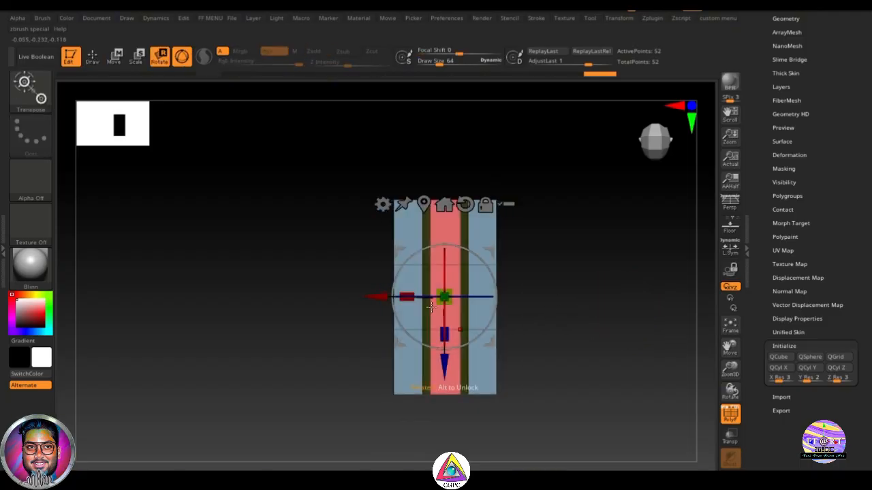
left_click_drag(408, 296, 364, 299)
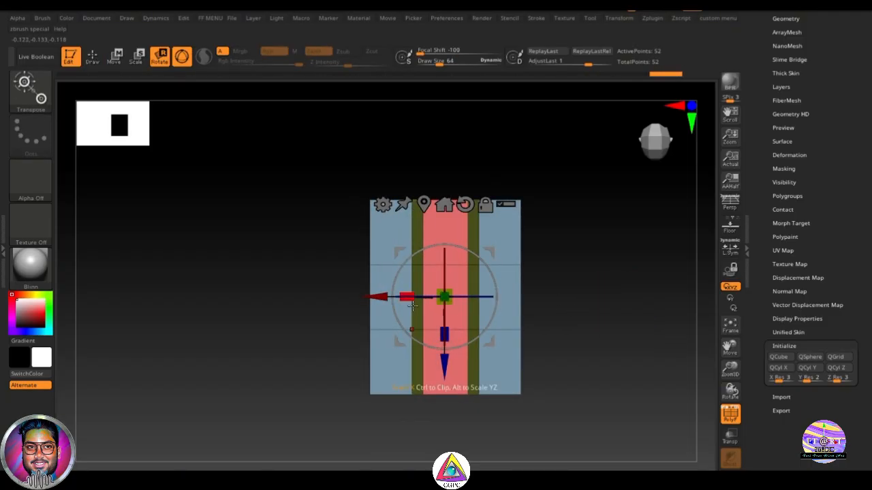
Mask the upper two rows of the block and scale its lower end inward along X to form a taper.
key("q")
mouse_move(593, 329)
left_mouse_down()
mouse_move(633, 306)
mouse_move(619, 364)
mouse_move(597, 318)
left_mouse_up()
left_click_drag(561, 409, 347, 349, "alt")
left_click(661, 313, "ctrl")
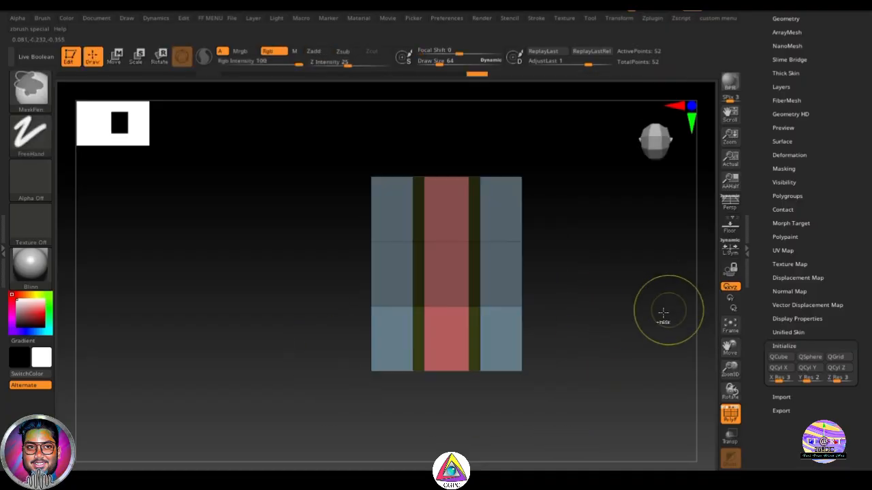
key("r")
left_click_drag(452, 343, 453, 375, "alt")
left_click_drag(408, 305, 423, 305)
left_click_drag(571, 339, 623, 343, "shift")
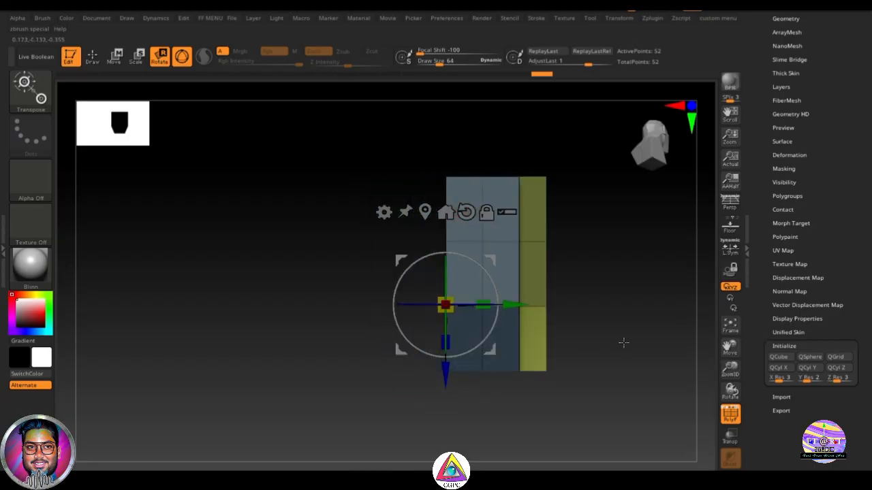
left_click_drag(483, 305, 467, 306)
key("ctrl+z")
left_click_drag(559, 342, 496, 343, "shift")
Narrow the lower end further along X by a factor of about 0.66, clear the mask and regroup the mesh as one polygroup.
left_click_drag(407, 304, 424, 307)
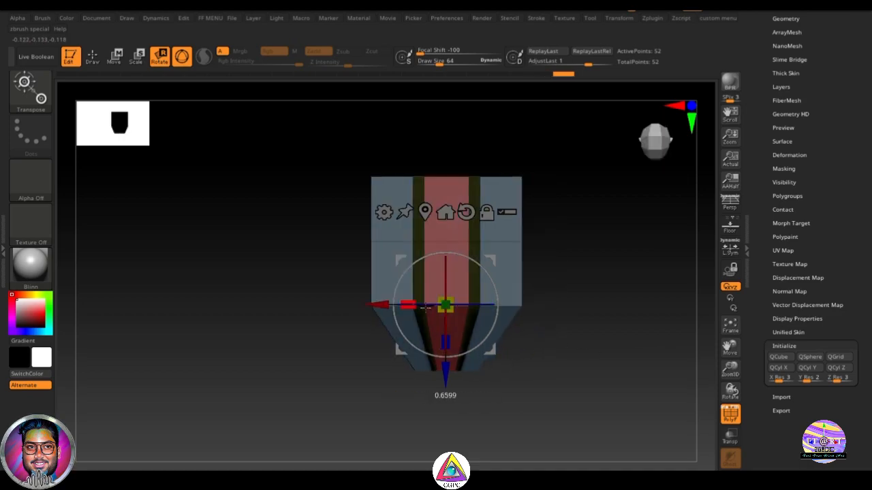
key("q")
mouse_move(599, 327)
left_mouse_down("ctrl")
mouse_move(589, 356)
mouse_move(548, 374)
mouse_move(564, 397)
mouse_move(525, 372)
mouse_move(555, 368)
left_mouse_up("ctrl")
key("ctrl+w")
Set the ZModeler edge action to Crease with the EdgeLoop Complete target.
right_click_drag(554, 367, 591, 363)
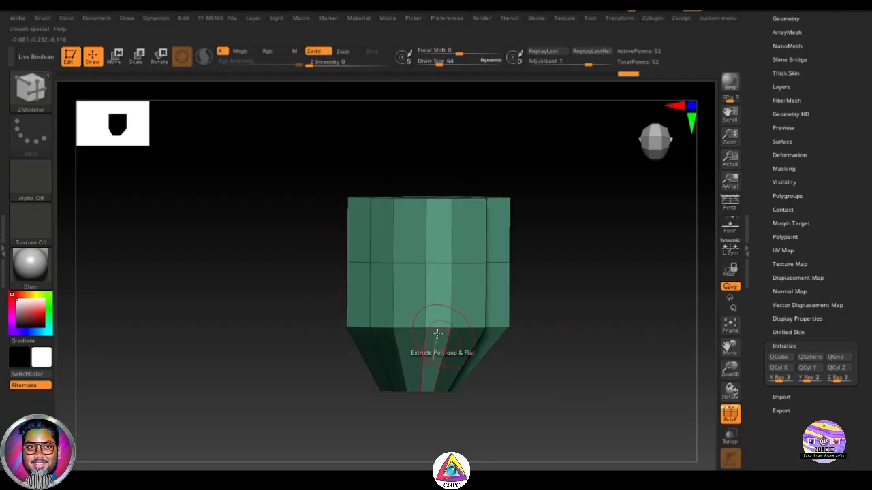
right_click_drag(551, 282, 569, 284)
right_click_drag(569, 284, 650, 320, "ctrl")
key("space")
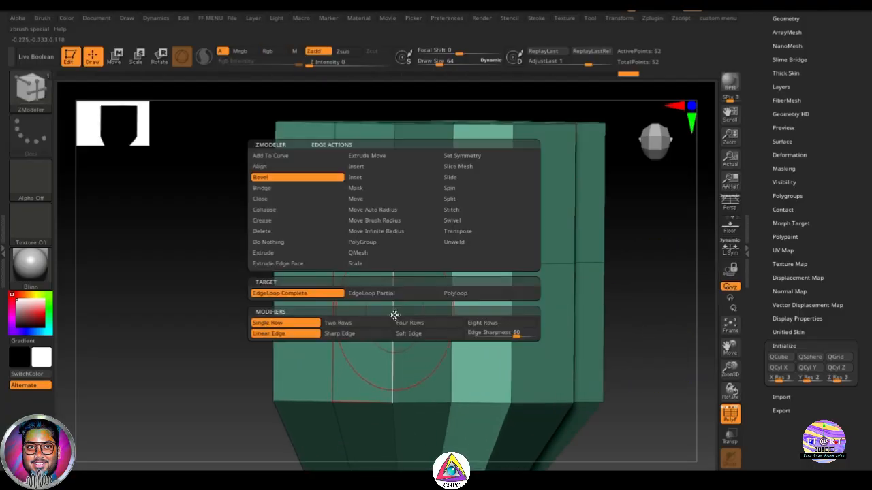
left_click(305, 221)
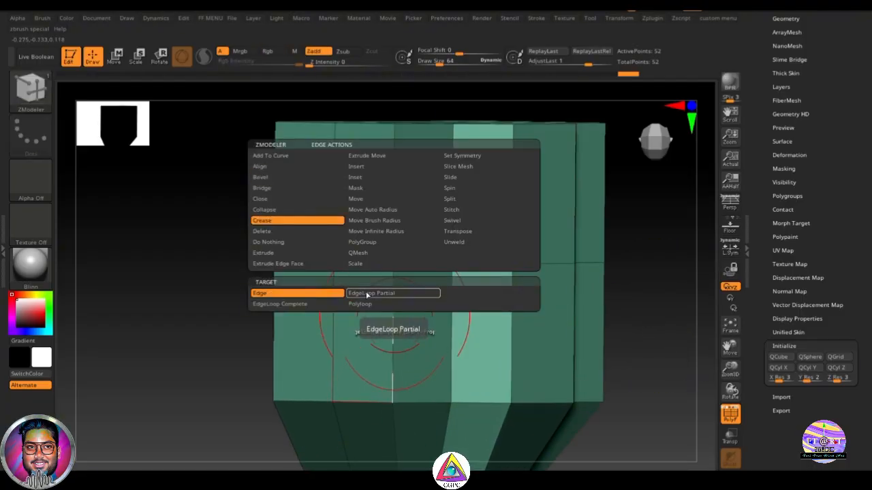
left_click(304, 305)
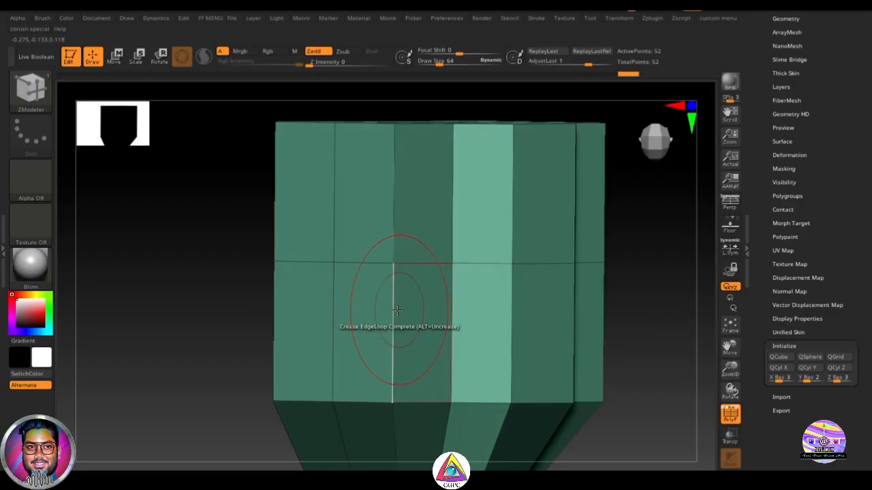
Isolate the top row of polygons, assign it its own polygroup and show the whole mesh again.
left_click_drag(635, 310, 612, 320)
mouse_move(471, 283)
left_mouse_down()
mouse_move(579, 407)
mouse_move(574, 207)
mouse_move(551, 325)
mouse_move(526, 355)
mouse_move(516, 350)
mouse_move(572, 317)
mouse_move(551, 313)
mouse_move(519, 334)
mouse_move(490, 272)
mouse_move(574, 342)
mouse_move(553, 292)
mouse_move(276, 187)
left_mouse_up()
key("ctrl+w")
left_click(609, 278, "ctrl+shift")
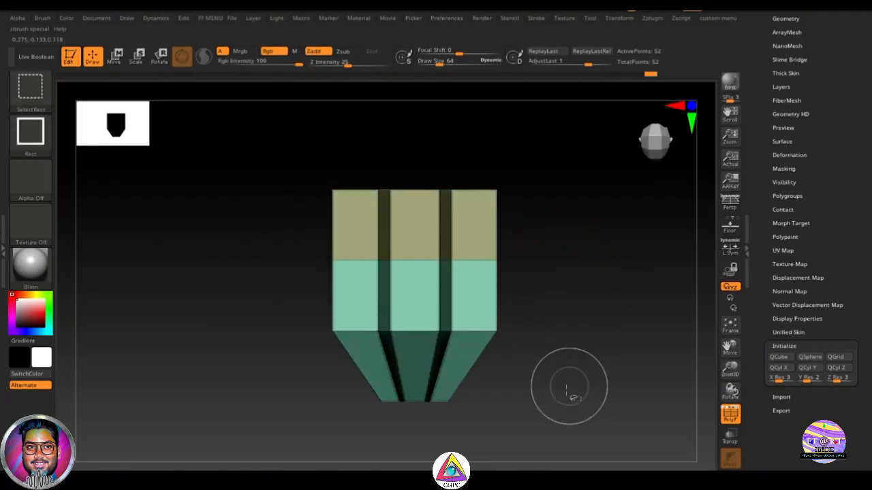
Isolate the tapered lowest row, assign it a separate polygroup and show the whole mesh again.
left_click_drag(550, 412, 248, 323, "ctrl+shift")
key("ctrl+w")
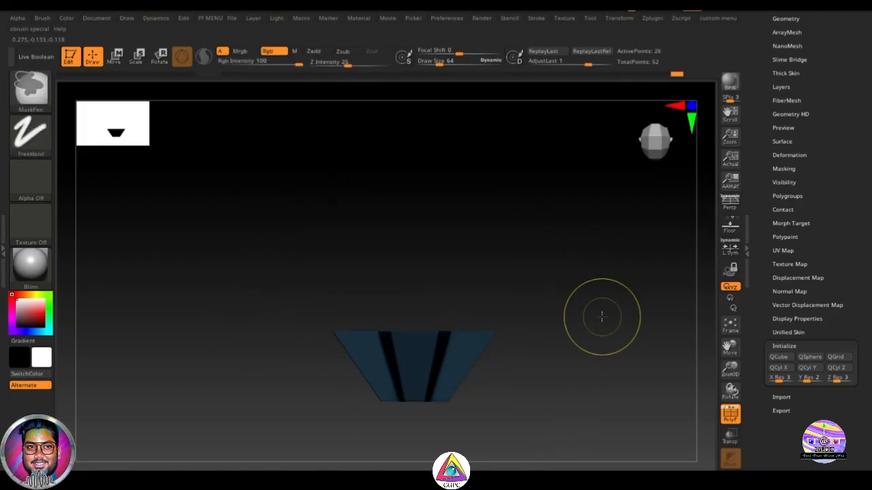
left_click(602, 316, "ctrl+shift")
left_click_drag(600, 314, 587, 323, "shift")
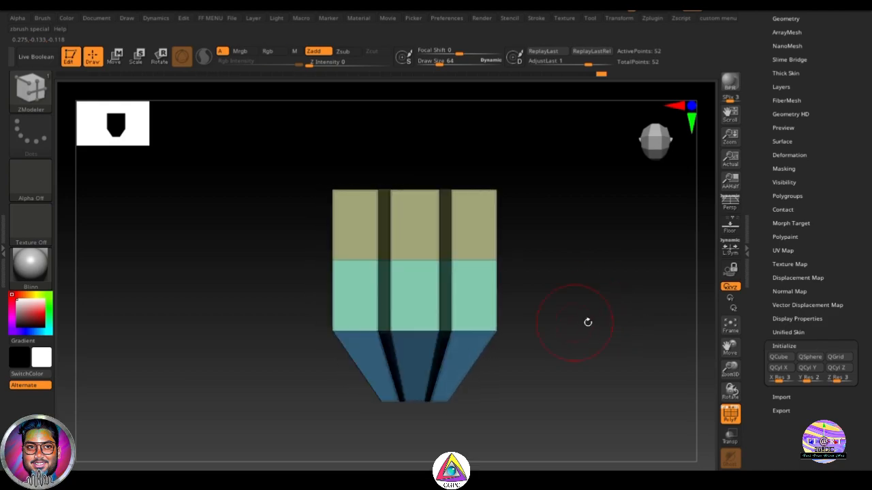
Turn on Curve Mode in the stroke's curve settings.
left_click_drag(635, 346, 623, 339, "alt")
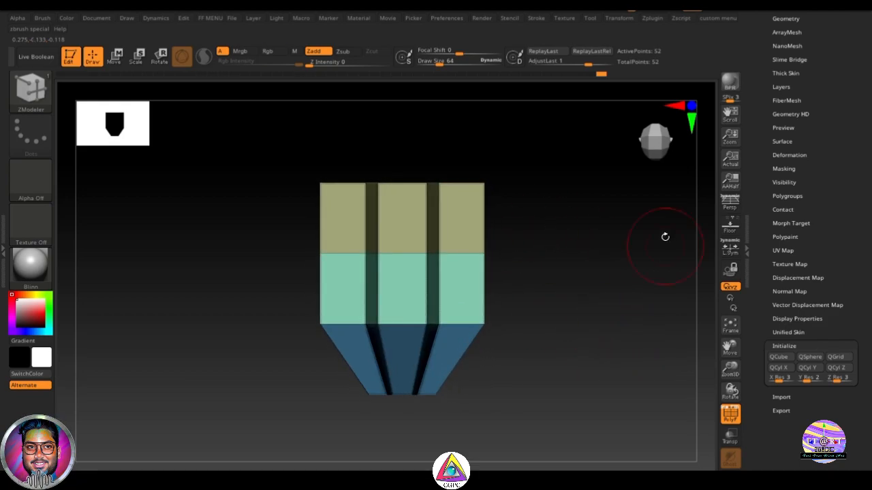
left_click_drag(571, 288, 597, 314)
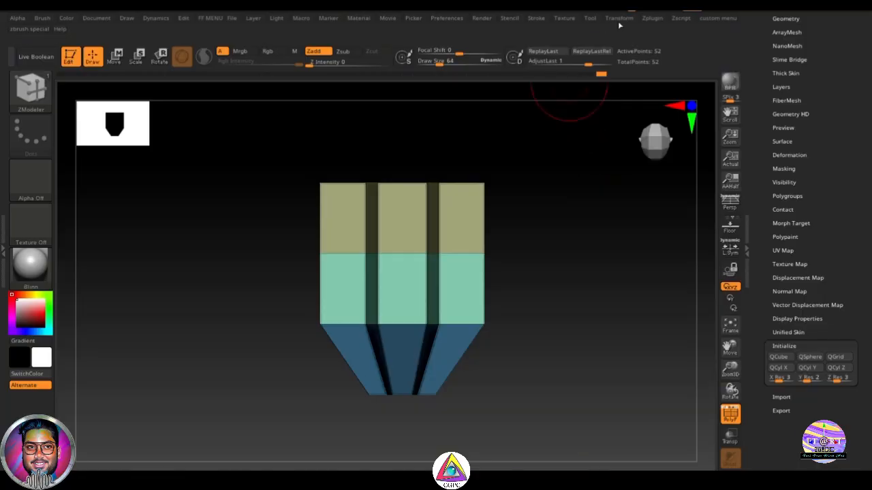
left_click(541, 19)
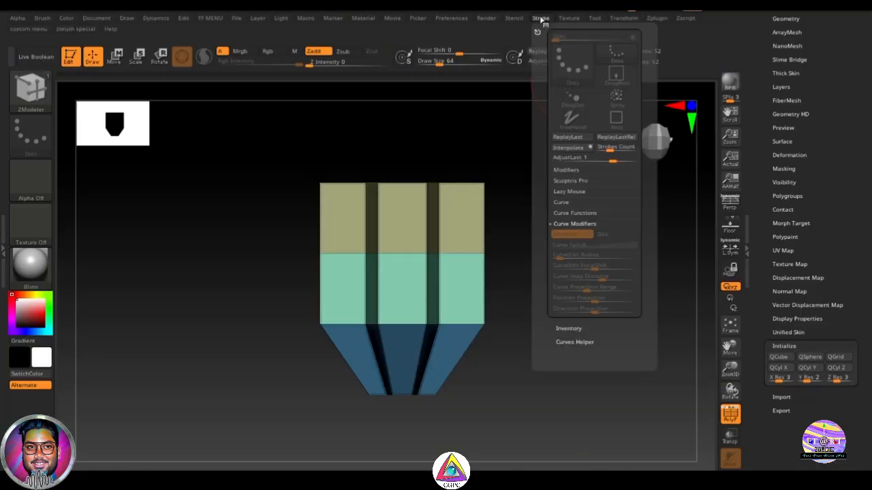
left_click(565, 203)
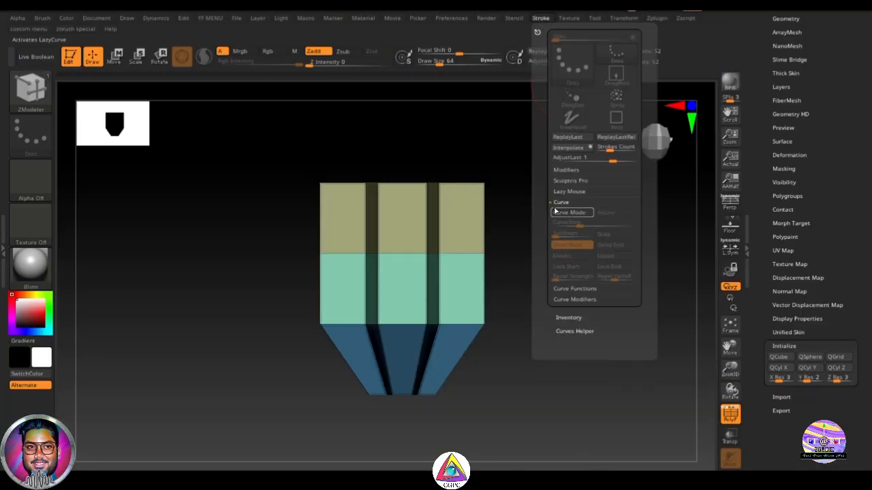
left_click(569, 213)
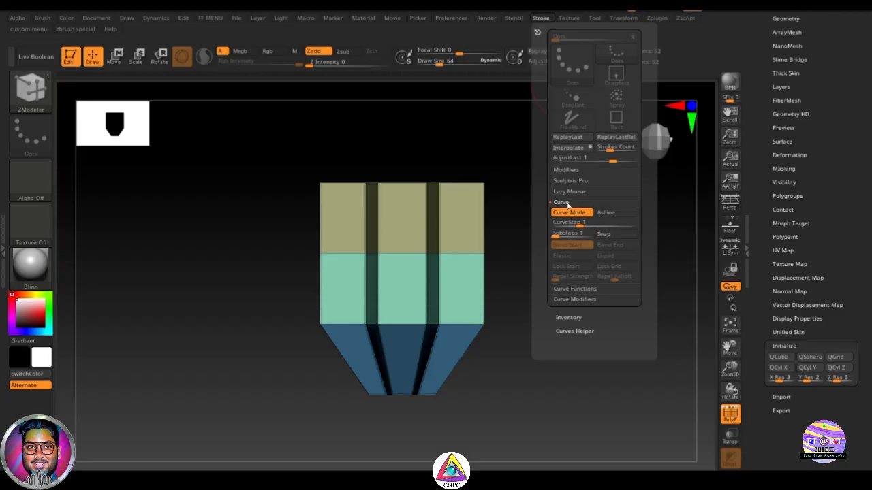
left_click(562, 202)
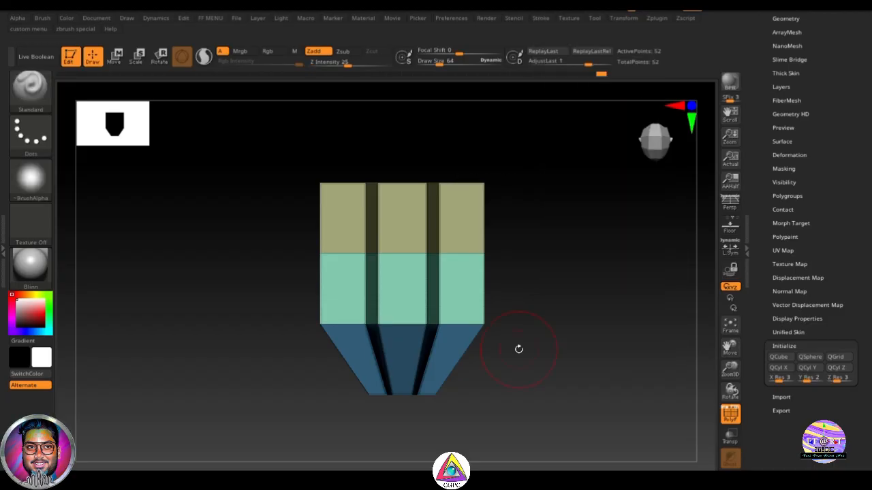
Create a new InsertMesh brush from the tapered mesh and display the mesh with its polyframe.
key("b")
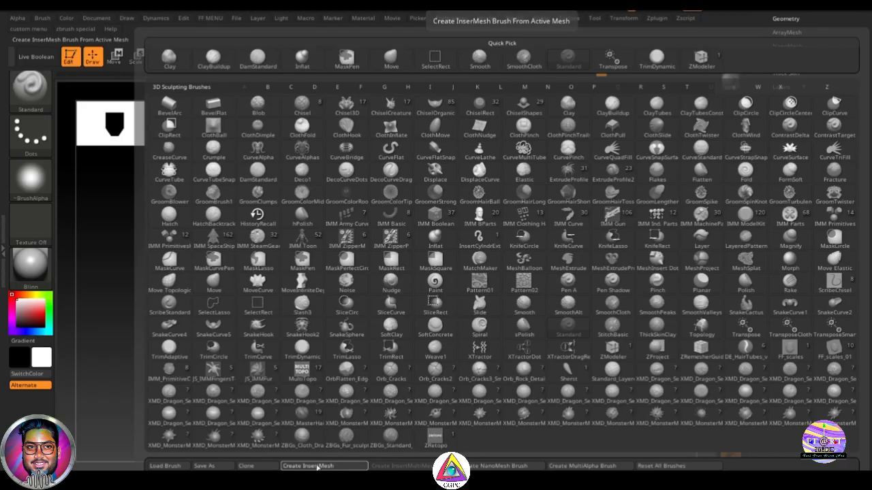
left_click(318, 466)
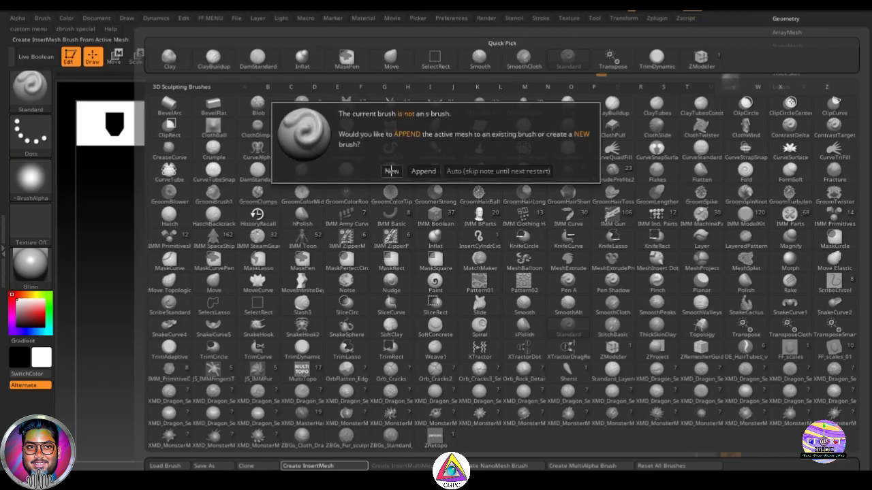
left_click(392, 171)
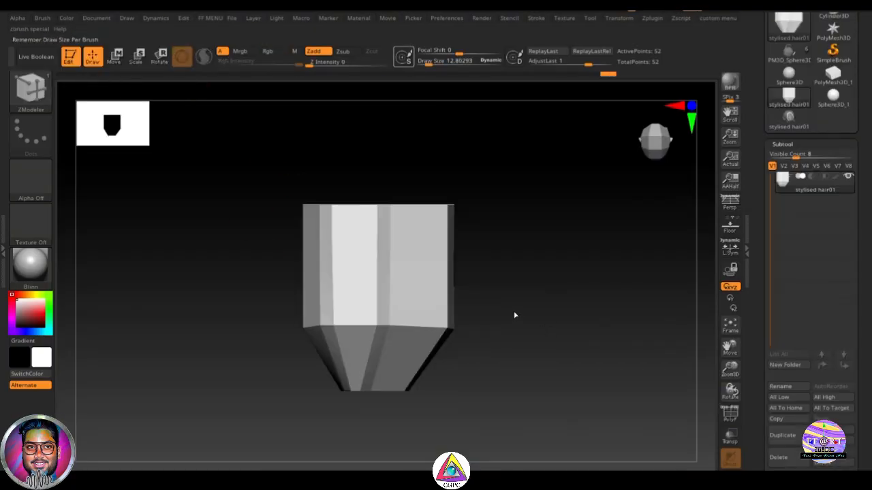
mouse_move(525, 311)
left_mouse_down()
mouse_move(551, 279)
mouse_move(531, 336)
mouse_move(498, 383)
mouse_move(455, 356)
mouse_move(447, 272)
mouse_move(524, 308)
left_mouse_up()
key("shift+f")
right_click_drag(510, 300, 539, 329, "ctrl")
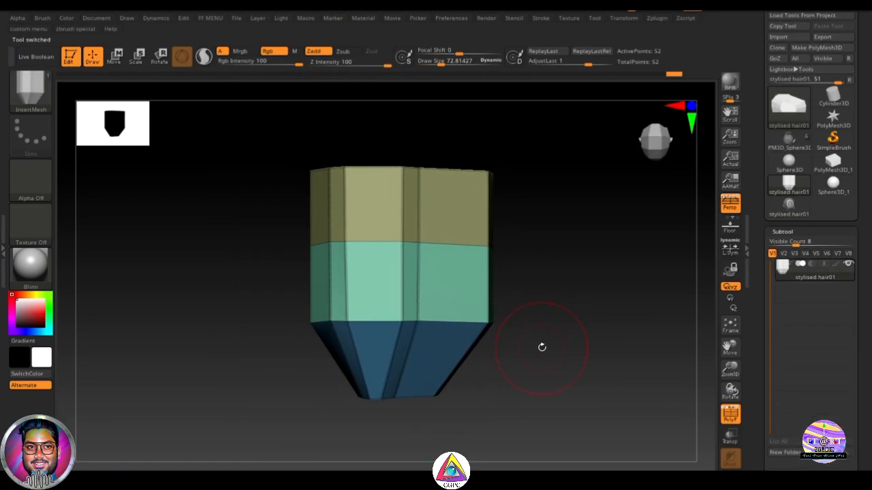
Turn on Curve Mode with Snap for the InsertMesh brush and enable the Size curve modifier.
left_click(540, 18)
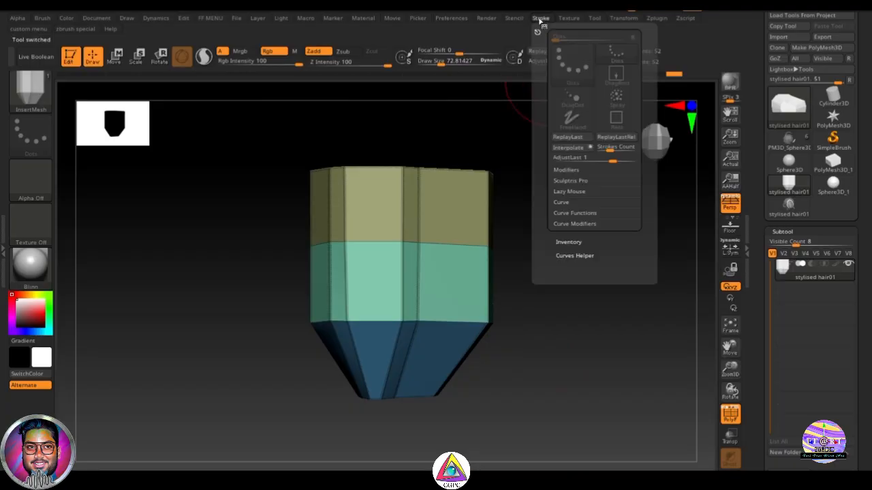
left_click(561, 202)
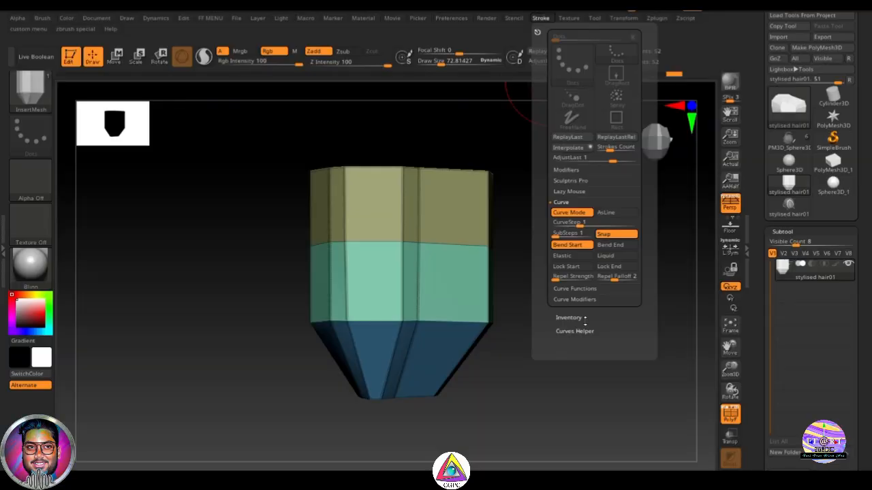
left_click(583, 300)
left_click(613, 234)
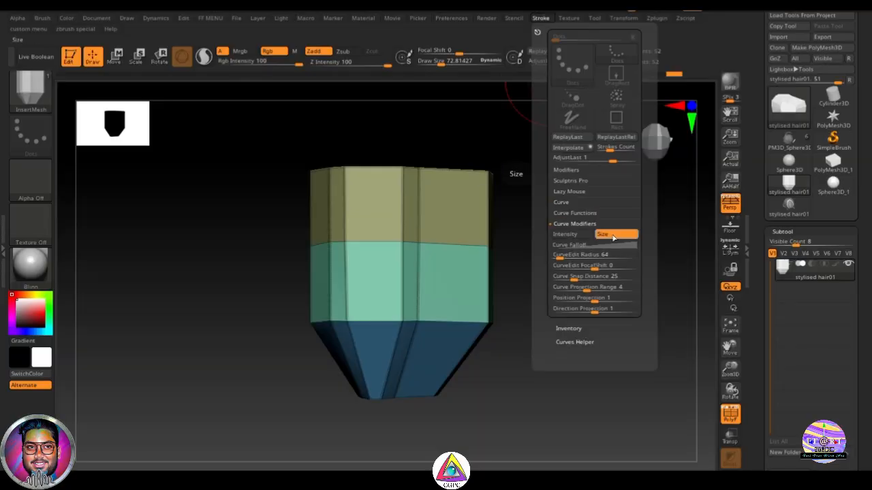
Shape the Curve Falloff graph to start high, bulge in the middle and drop to zero at the end.
left_click(575, 244)
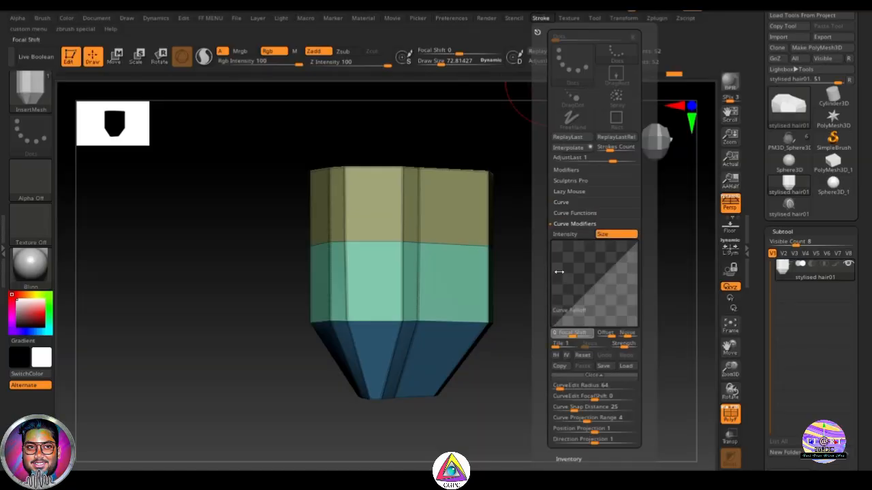
left_click_drag(553, 325, 546, 252)
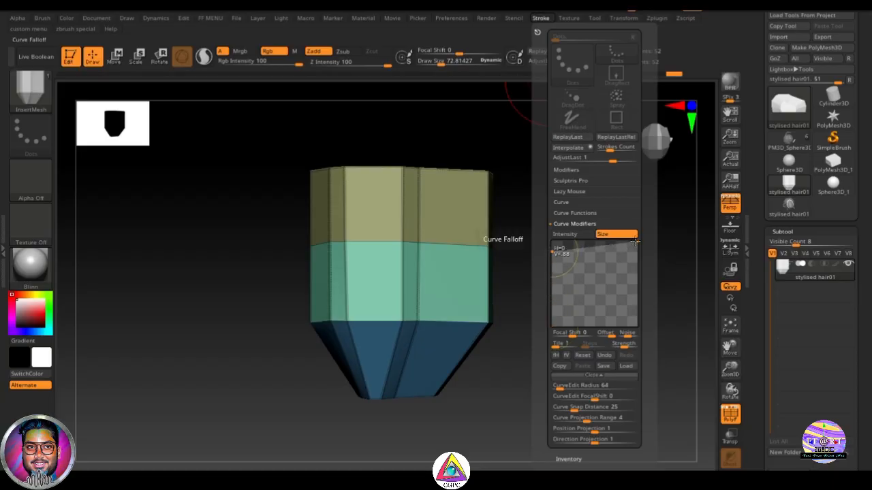
left_click_drag(634, 240, 640, 320)
left_click_drag(601, 288, 605, 270)
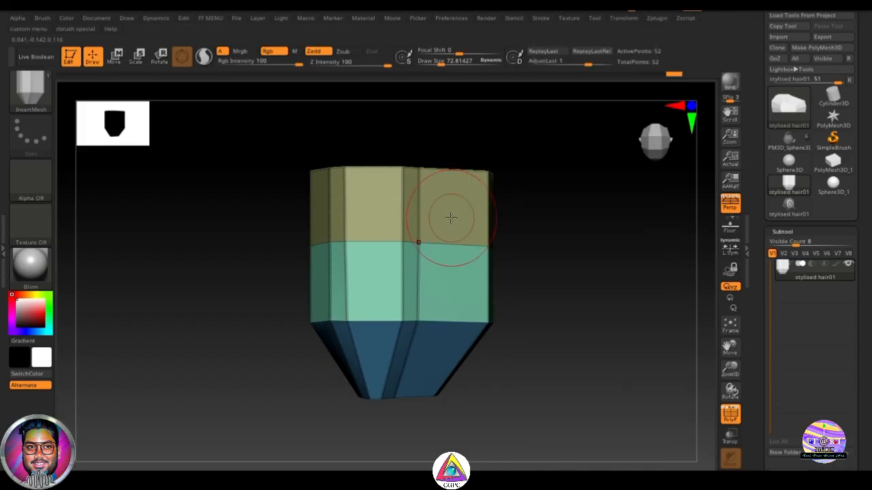
Append the active mesh to the current InsertMesh brush.
key("b")
left_click(297, 466)
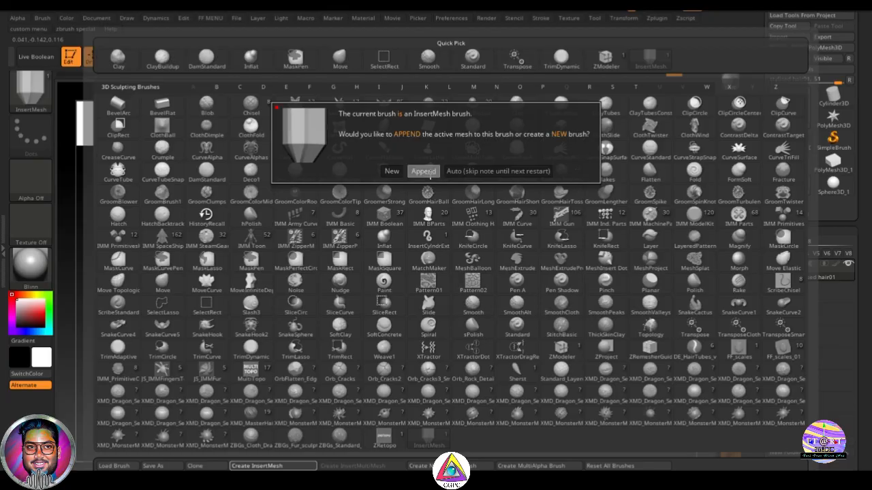
left_click(429, 171)
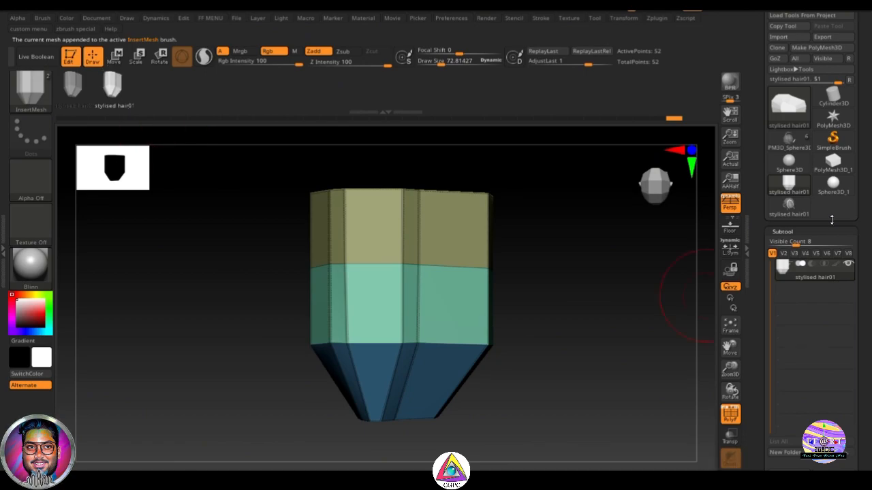
Switch to the Sphere3D_1 tool and convert it into a PolyMesh3D.
left_click(832, 182)
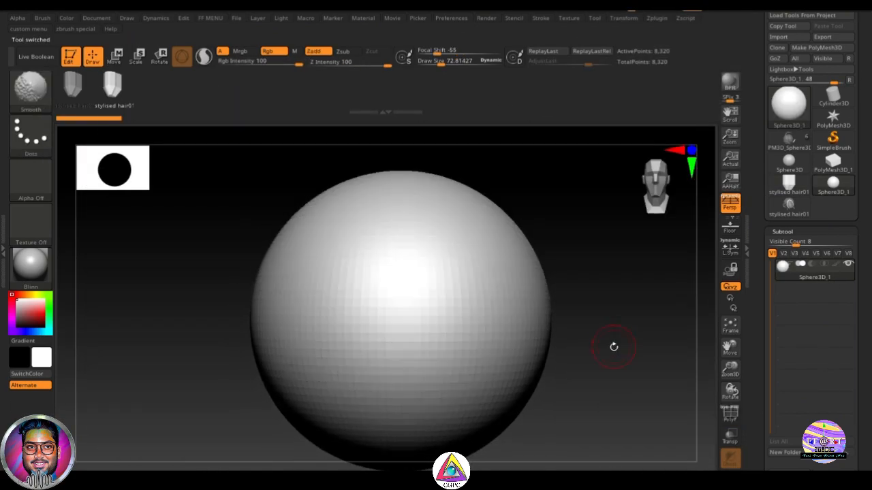
left_click_drag(613, 347, 607, 379, "shift")
right_click_drag(450, 223, 456, 211)
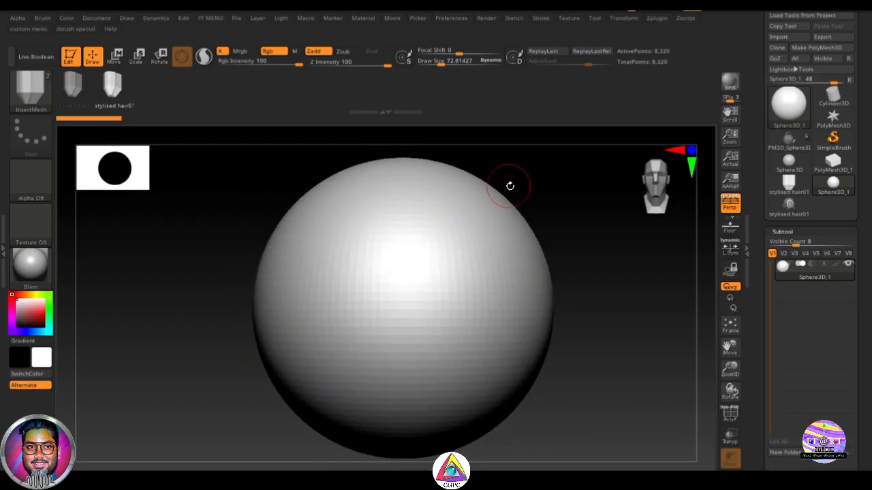
left_click(830, 51)
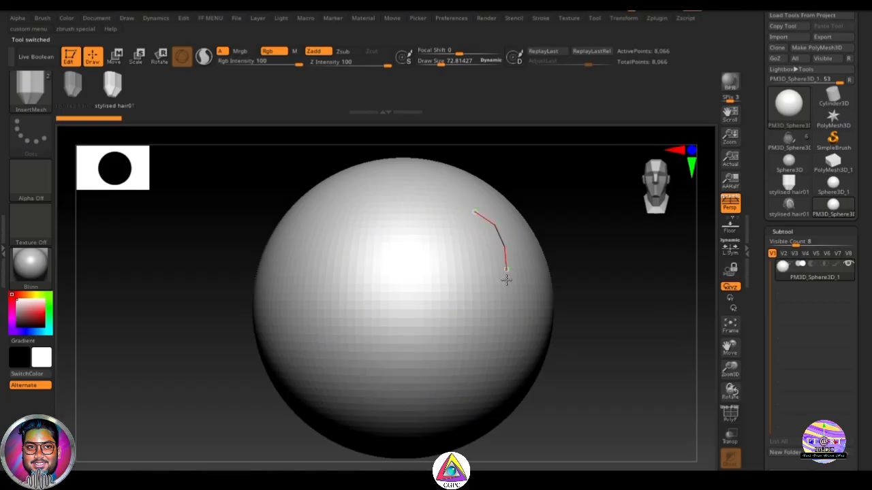
Draw a curved hair strand down the side of the sphere and join its segments by enabling Weld Points.
left_click_drag(506, 280, 532, 390)
mouse_move(621, 382)
left_mouse_down()
mouse_move(504, 384)
mouse_move(565, 364)
left_mouse_up()
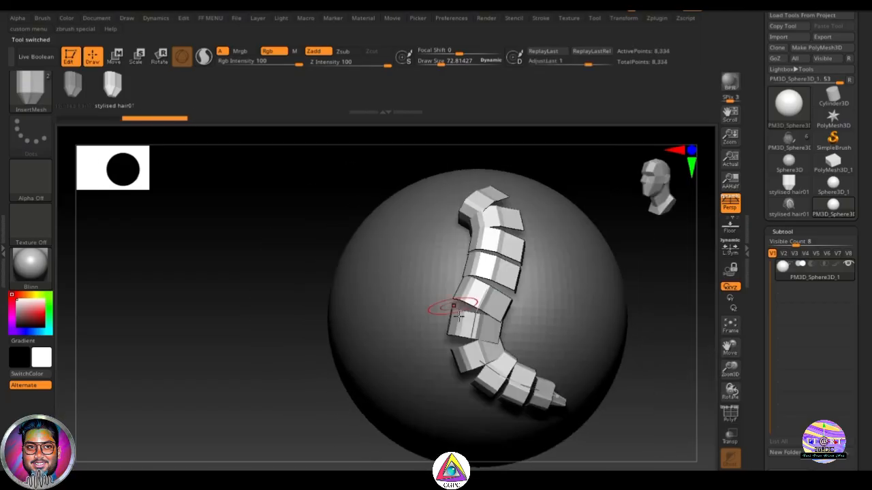
left_click(42, 18)
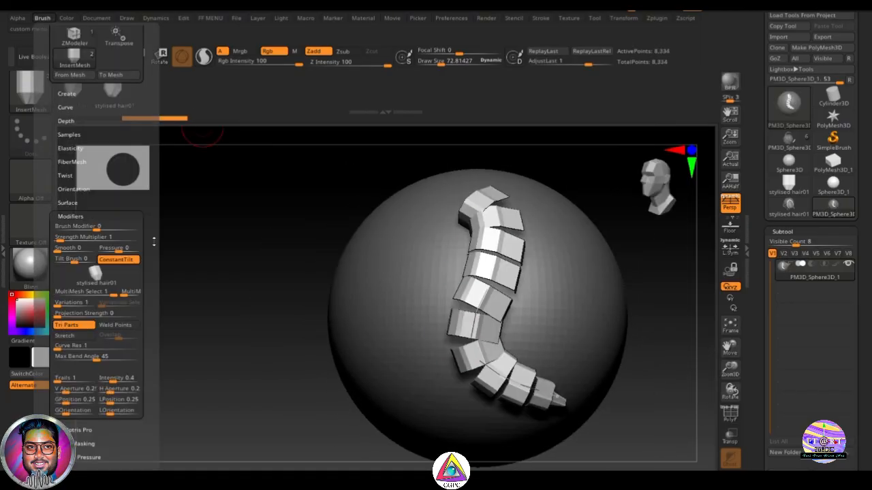
left_click(43, 19)
scroll(126, 258, "down", 5)
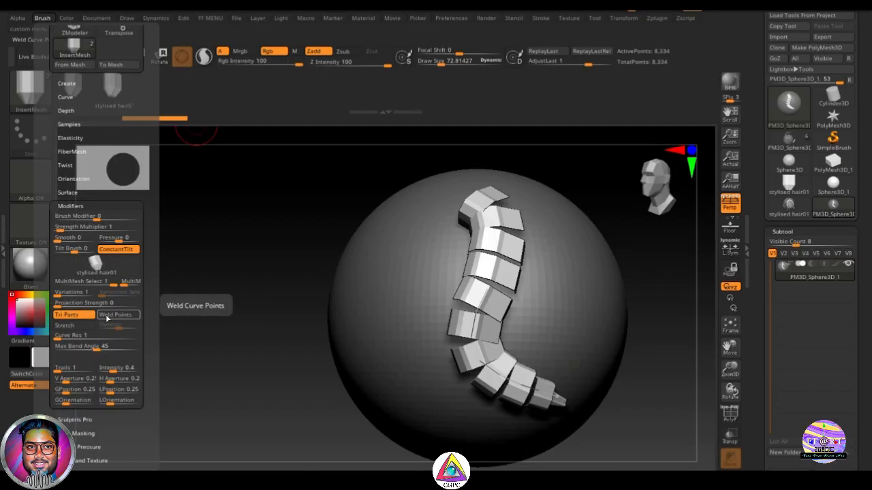
left_click(108, 318)
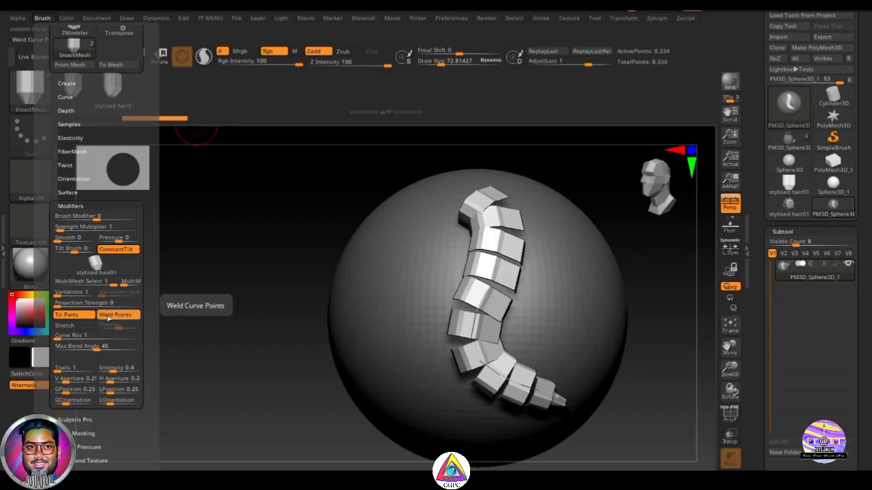
left_click(452, 312)
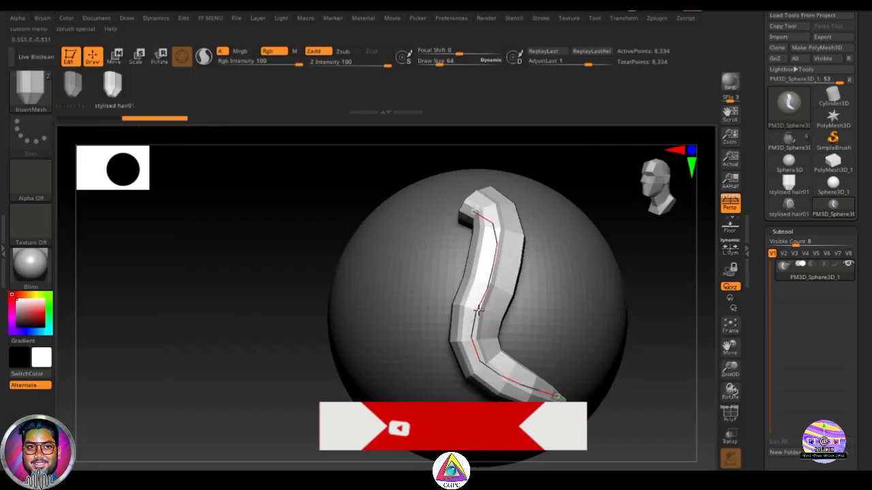
Reduce the draw size to about 39 and update the strand's curve to make it thinner.
left_click_drag(652, 348, 597, 369)
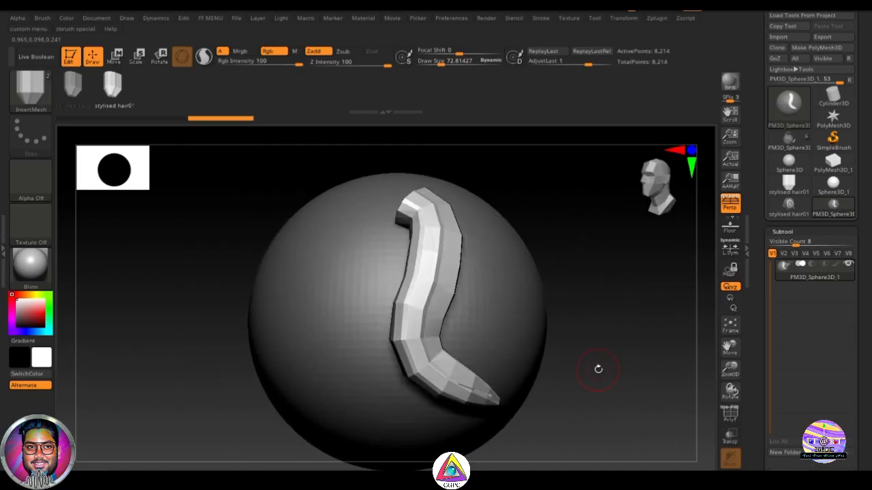
left_click_drag(594, 305, 611, 304)
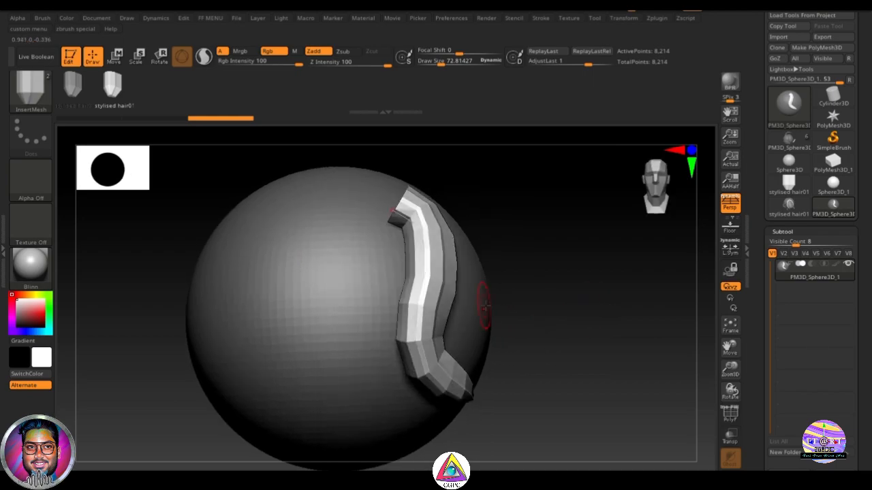
key("s")
left_click_drag(555, 304, 551, 303)
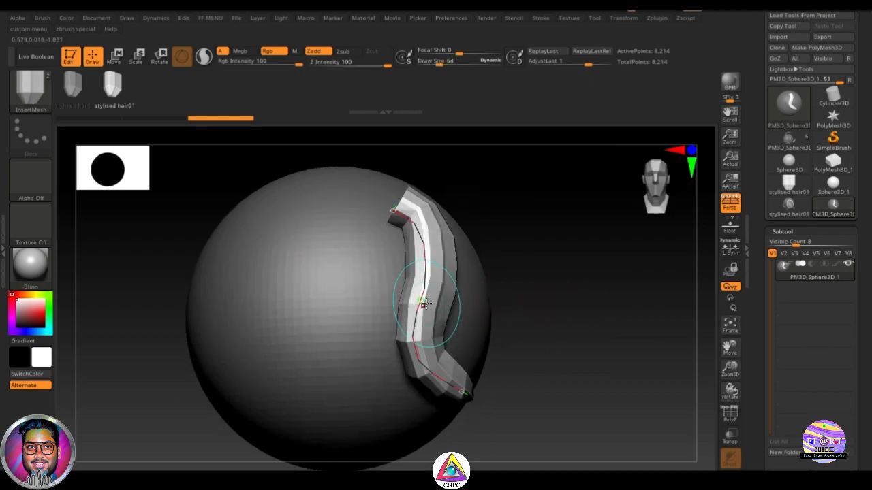
left_click(423, 301)
mouse_move(603, 317)
left_mouse_down()
mouse_move(544, 320)
mouse_move(599, 334)
mouse_move(618, 364)
mouse_move(512, 305)
left_mouse_up()
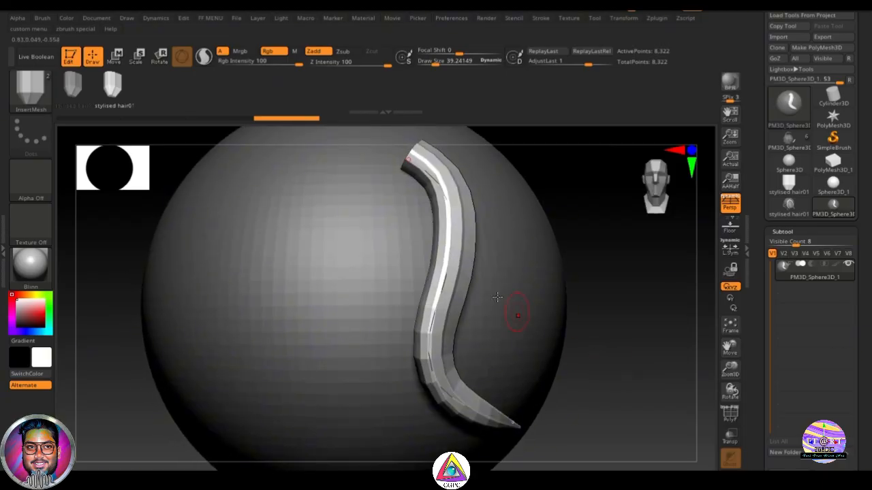
Draw two more wavy hair strands on the sphere beside the first one.
left_click_drag(368, 172, 345, 214)
left_click(361, 310)
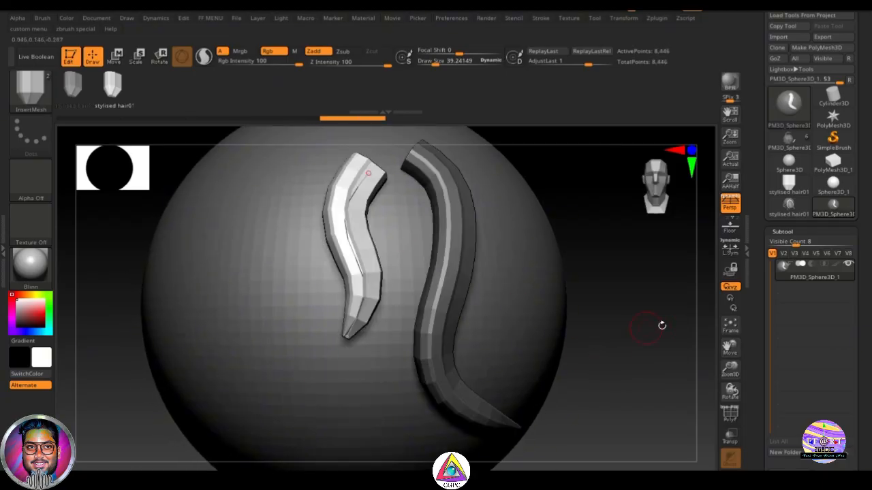
mouse_move(661, 325)
left_mouse_down()
mouse_move(609, 331)
mouse_move(642, 321)
mouse_move(642, 136)
left_mouse_up()
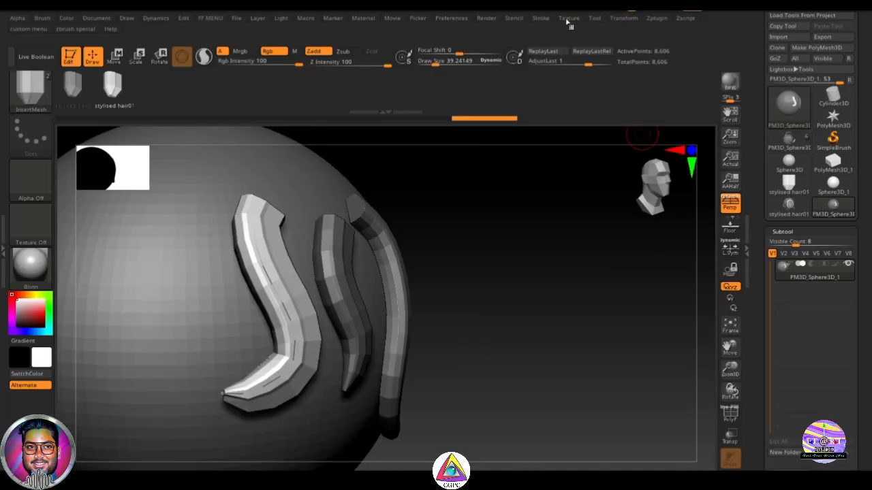
Set the middle point of the Curve Falloff graph to about H 0.55, V 0.73 and apply it to the newest strand.
left_click(541, 19)
left_click_drag(583, 280, 598, 264)
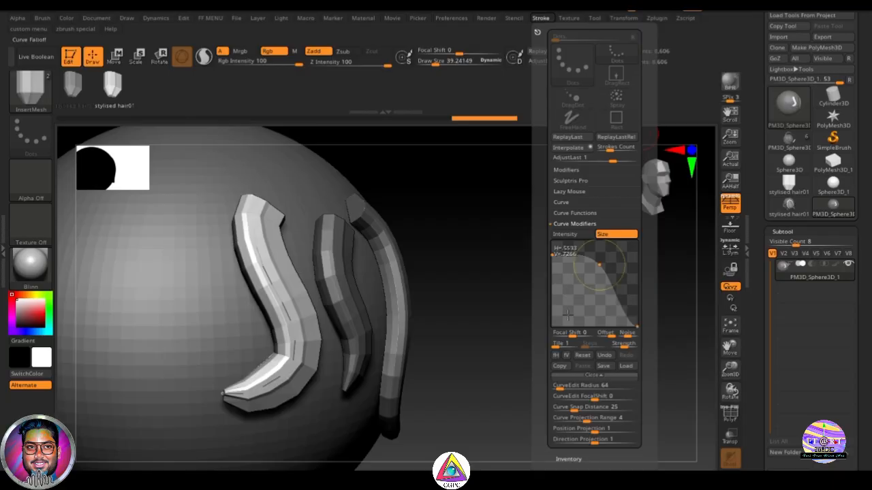
left_click(253, 235)
Draw another long strand down the opposite side of the sphere and update its curve with the current settings.
mouse_move(458, 282)
left_mouse_down()
mouse_move(612, 276)
mouse_move(595, 302)
mouse_move(578, 296)
mouse_move(596, 313)
mouse_move(656, 331)
left_mouse_up()
mouse_move(266, 171)
left_mouse_down()
mouse_move(217, 198)
mouse_move(109, 386)
left_mouse_up()
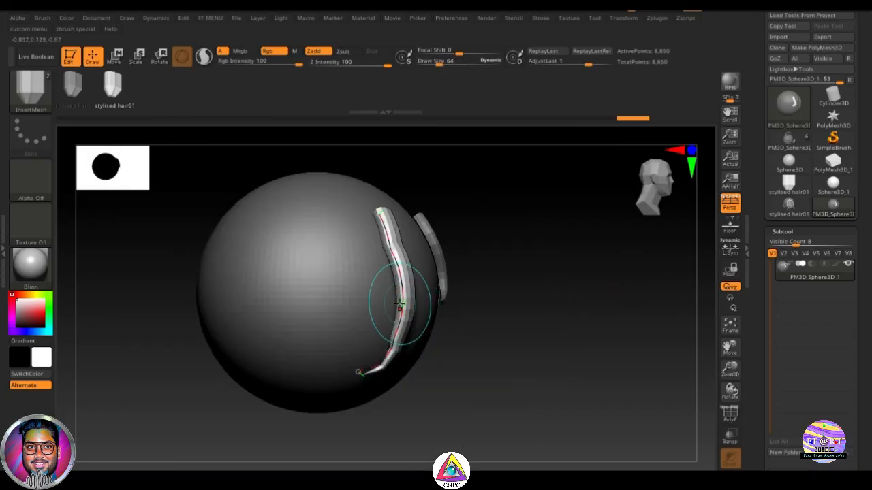
left_click(409, 305)
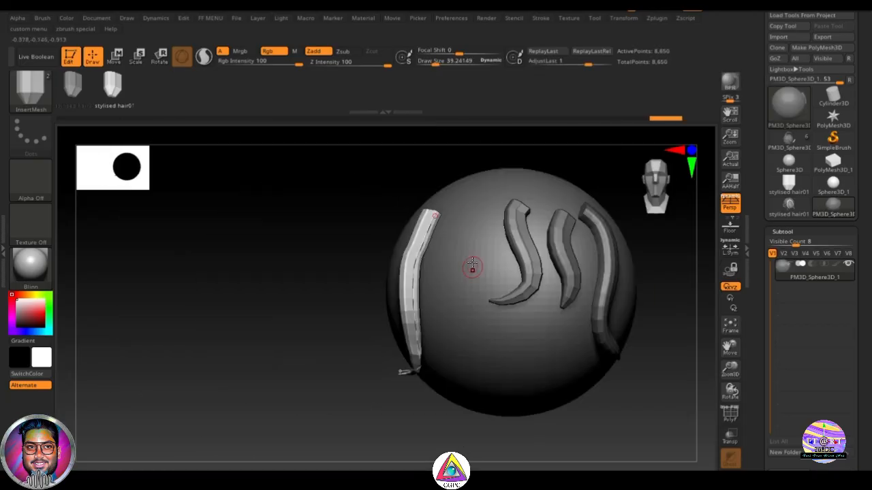
Draw more long curved hair strands on the empty areas of the sphere's front and side.
left_click_drag(480, 194, 451, 335)
mouse_move(687, 236)
left_mouse_down("alt")
mouse_move(575, 288)
mouse_move(511, 282)
left_mouse_up("alt")
left_click_drag(439, 228, 550, 362)
mouse_move(613, 346)
left_mouse_down()
mouse_move(597, 345)
mouse_move(632, 318)
mouse_move(613, 267)
mouse_move(605, 277)
mouse_move(632, 281)
left_mouse_up()
Turn on Dynamic Subdivision for the sphere and its strands in the Geometry settings.
left_click_drag(863, 305, 857, 190)
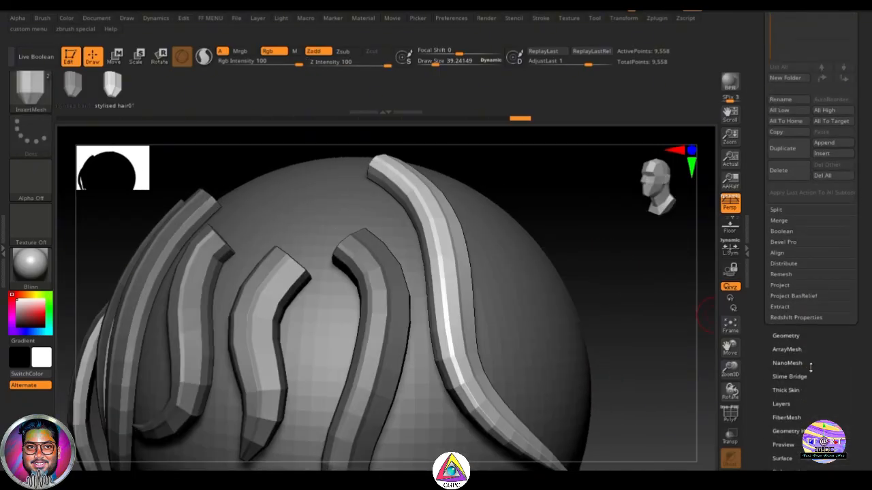
left_click(789, 335)
left_click(781, 151)
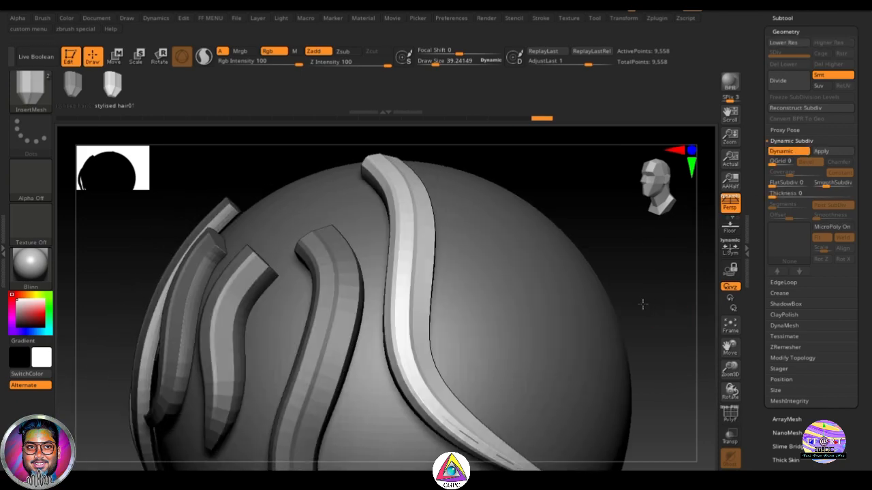
mouse_move(576, 354)
left_mouse_down()
mouse_move(679, 370)
mouse_move(618, 334)
left_mouse_up()
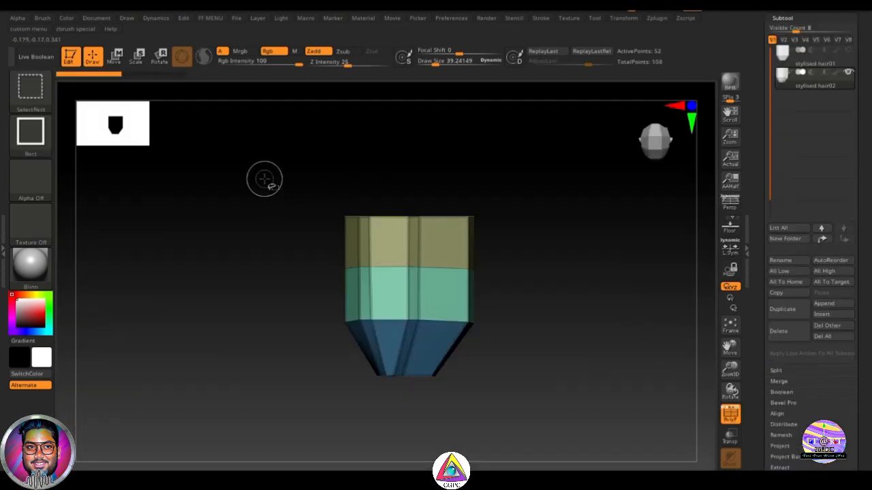
Mask the ends of the stylised hair02 piece, widen its middle edge loops in the front view and clear the mask.
left_click_drag(265, 178, 491, 243, "ctrl")
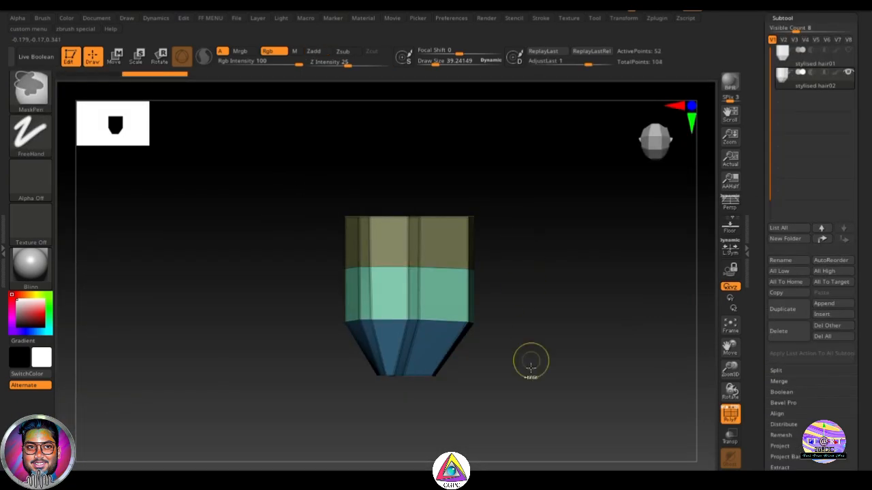
left_click_drag(531, 362, 361, 415, "ctrl")
key("r")
left_click_drag(413, 283, 519, 398, "alt")
left_click_drag(278, 175, 492, 280, "ctrl")
left_click_drag(411, 357, 411, 440, "alt")
left_click_drag(371, 374, 374, 377)
mouse_move(544, 328)
left_mouse_down("ctrl")
mouse_move(561, 341)
mouse_move(576, 310)
mouse_move(539, 327)
mouse_move(556, 298)
mouse_move(549, 333)
left_mouse_up("ctrl")
key("q")
left_click(568, 324, "ctrl")
left_click(575, 322, "ctrl")
Mask the bottom, top and flat back edge in side view, scale the middle loops outward about 1.14 times in depth and clear the mask.
left_click_drag(545, 420, 334, 377, "ctrl")
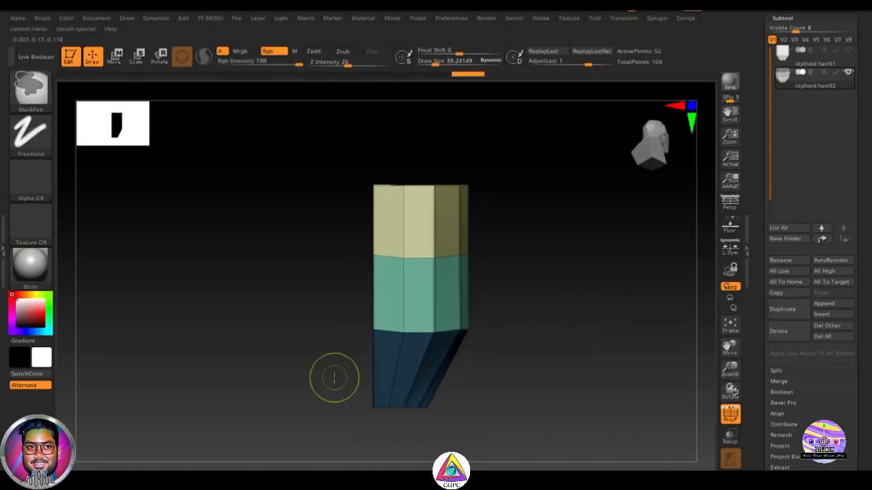
left_click_drag(332, 137, 520, 241, "ctrl")
left_click_drag(331, 130, 372, 348, "ctrl")
key("w")
left_click_drag(412, 287, 424, 287)
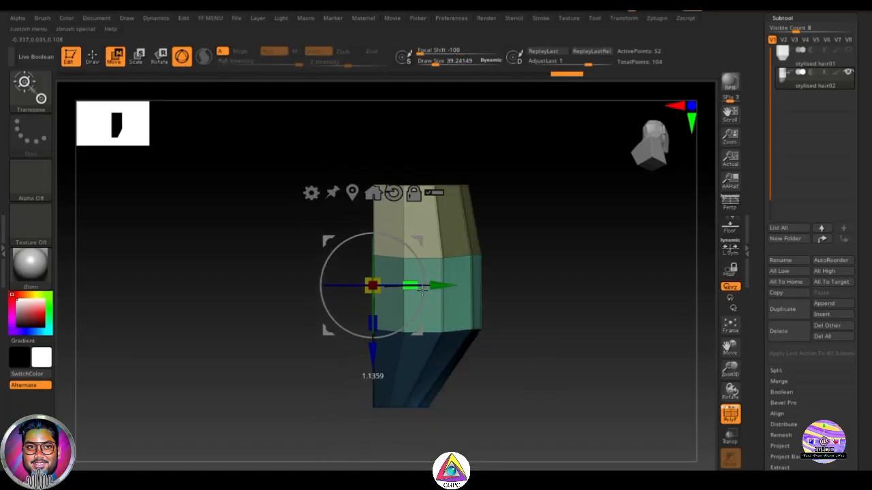
key("q")
mouse_move(590, 354)
left_mouse_down("ctrl")
mouse_move(609, 379)
mouse_move(578, 353)
mouse_move(554, 399)
mouse_move(560, 361)
left_mouse_up("ctrl")
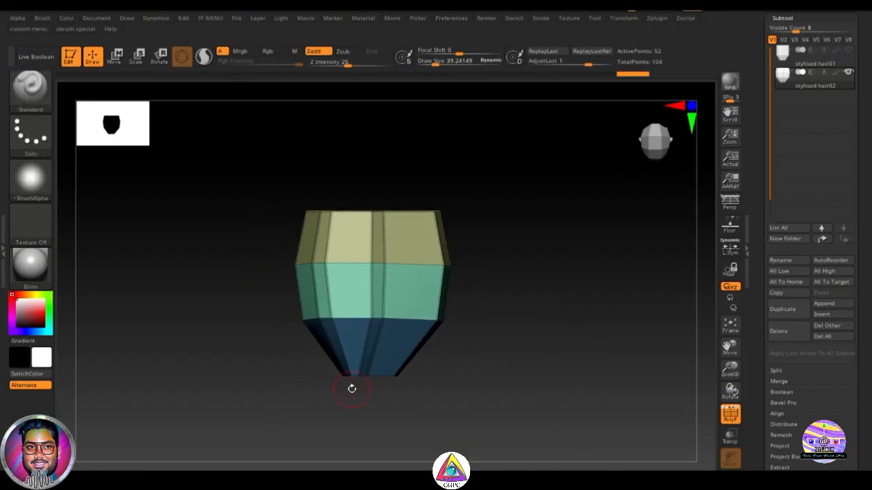
Append the stylised hair02 mesh to the existing hair InsertMesh brush.
left_click(31, 86)
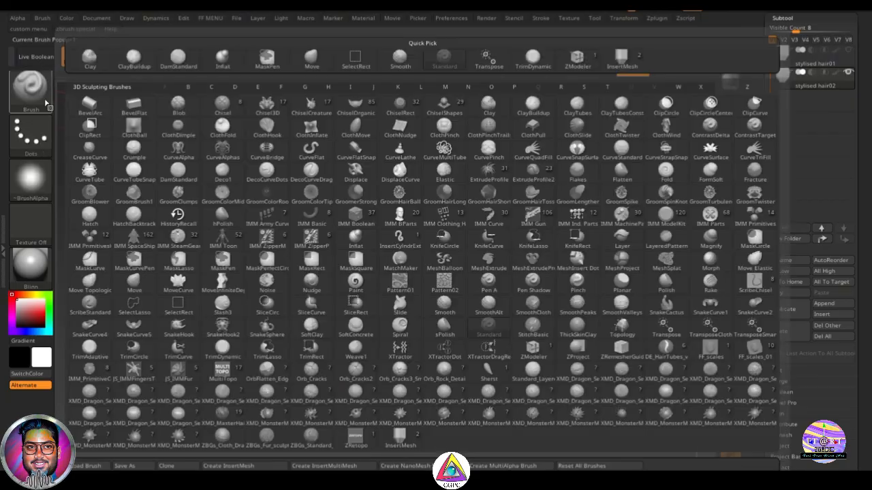
left_click(406, 440)
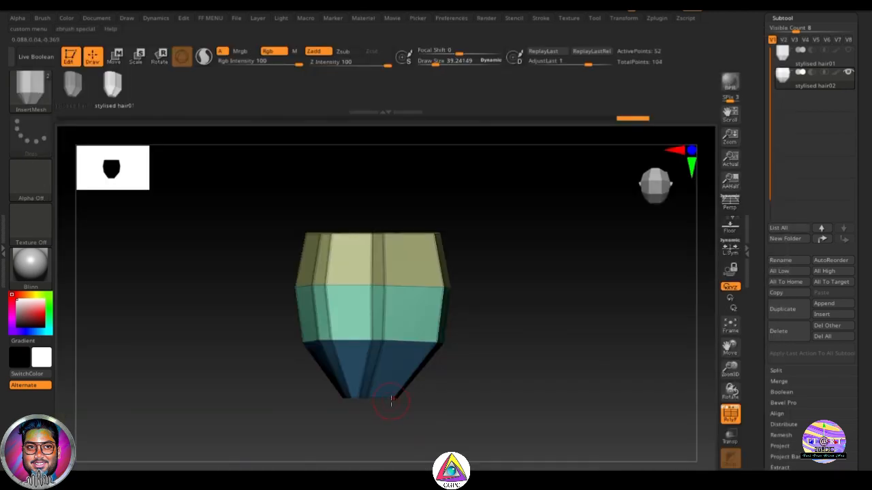
key("b")
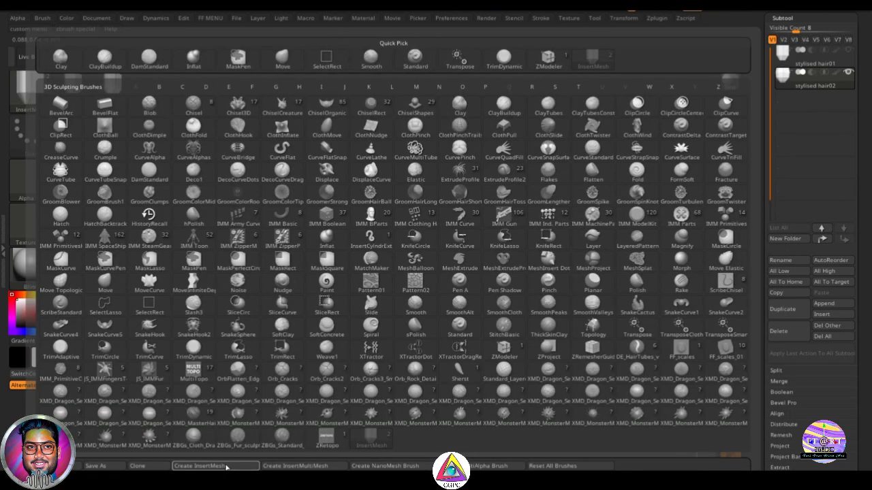
left_click(226, 467)
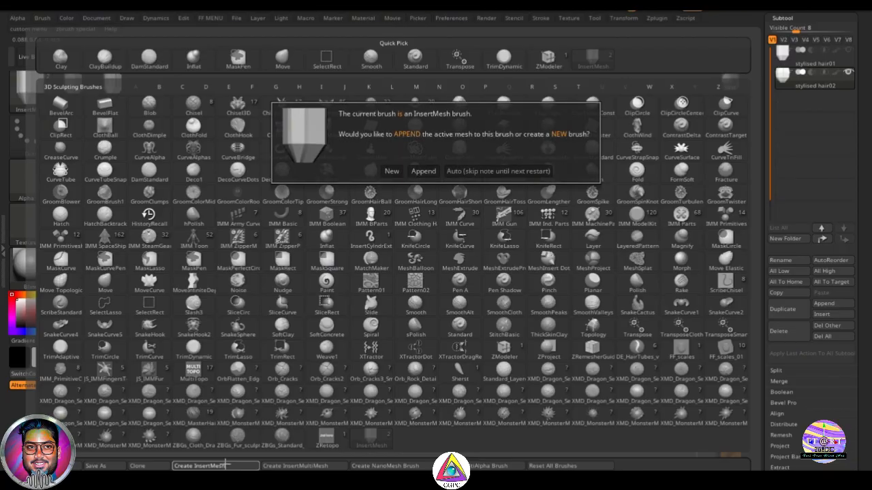
left_click(412, 171)
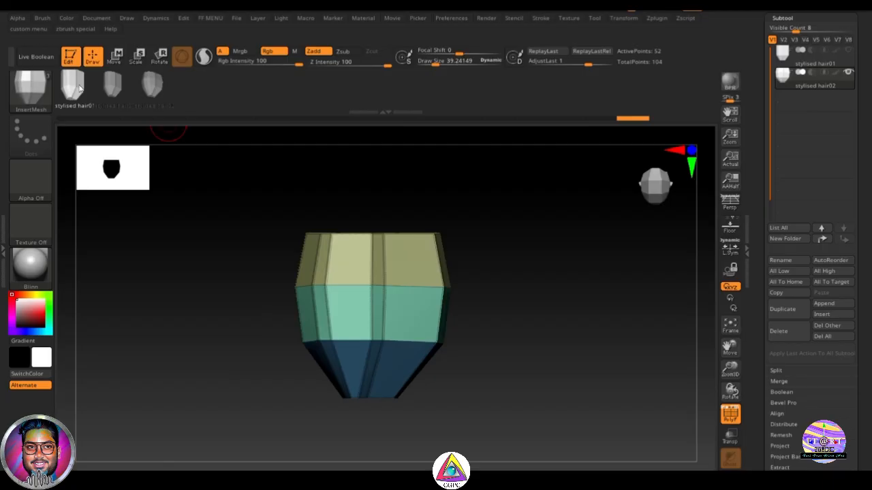
Switch to the PM3D_Sphere3D_1 tool with the test strands and turn on perspective view.
left_click_drag(867, 102, 867, 174)
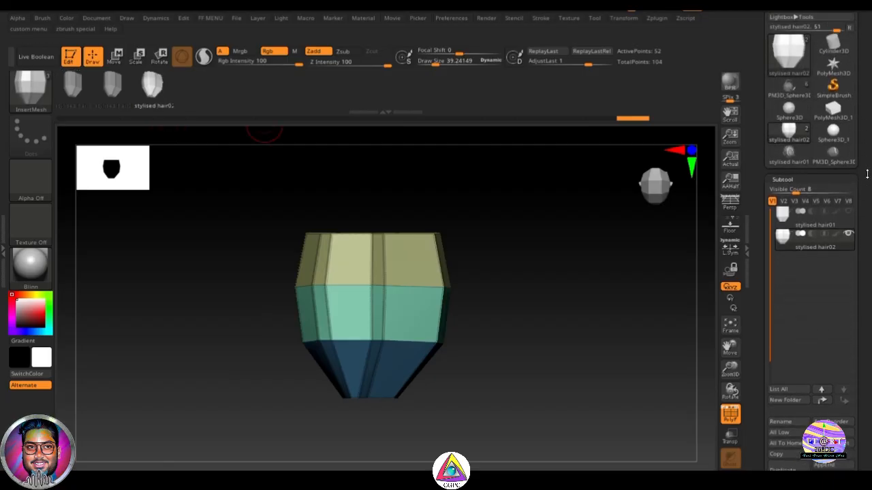
left_click(832, 153)
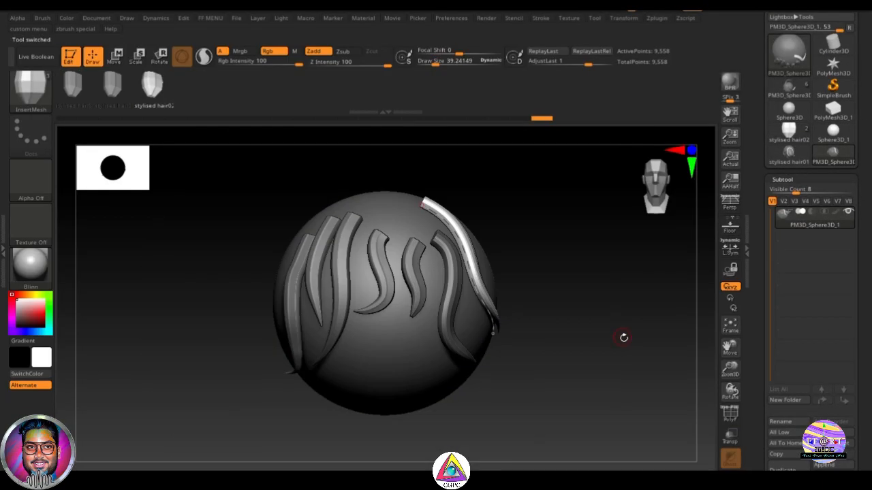
left_click_drag(631, 350, 606, 373)
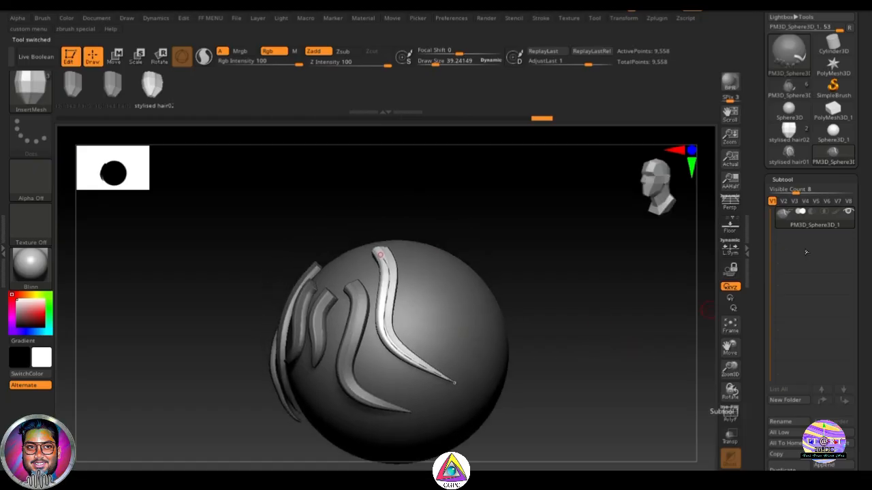
left_click(730, 203)
left_click_drag(629, 259, 604, 289)
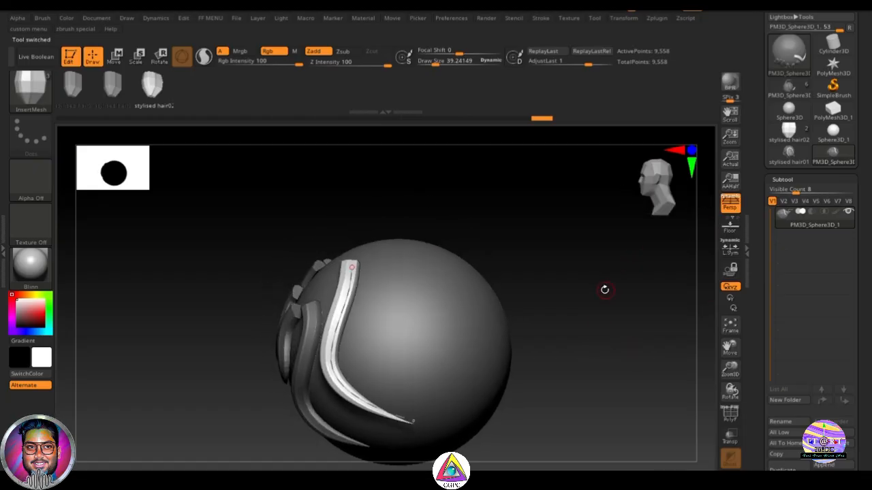
left_click_drag(516, 298, 526, 299)
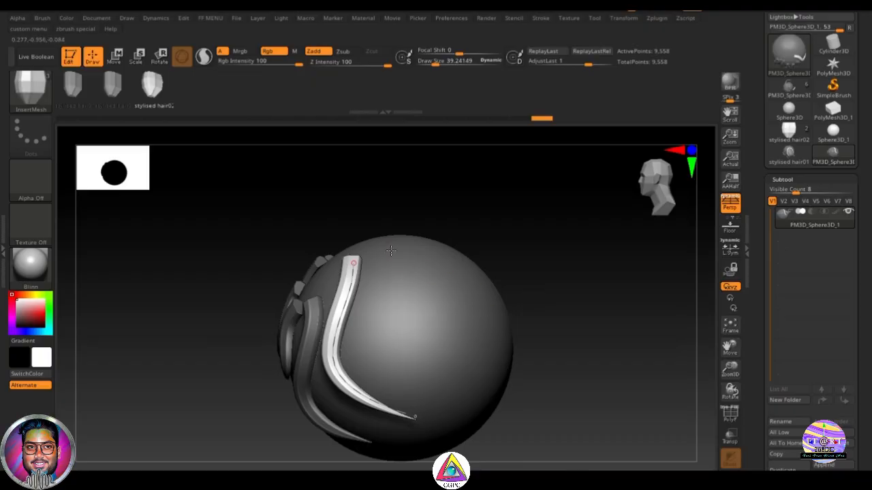
Draw a long stylised hair02 strand on the sphere, and adjust the brush settings so its separate segments join into one tapered strand.
left_click_drag(443, 370, 457, 379)
mouse_move(584, 370)
right_mouse_down()
mouse_move(553, 381)
mouse_move(585, 376)
right_mouse_up()
mouse_move(585, 376)
right_mouse_down("ctrl")
mouse_move(609, 341)
mouse_move(642, 319)
mouse_move(667, 322)
right_mouse_up("ctrl")
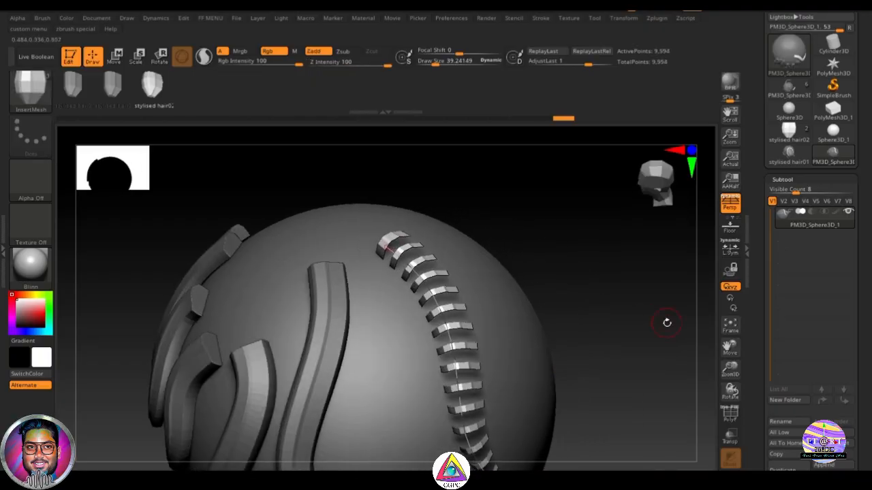
left_click(50, 19)
scroll(130, 300, "down", 5)
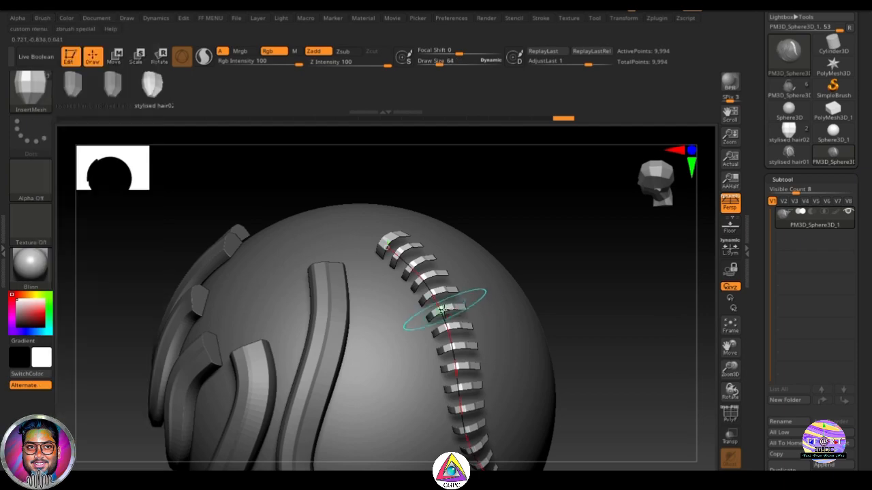
left_click(442, 312)
left_click_drag(565, 308, 602, 330)
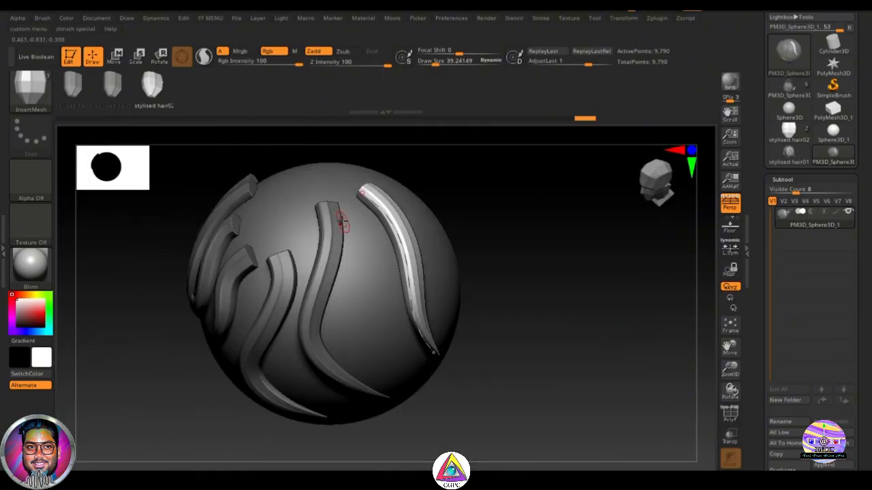
Draw a wavy hair strand in the gap between the newest strand and its neighbour.
left_click_drag(547, 311, 525, 307)
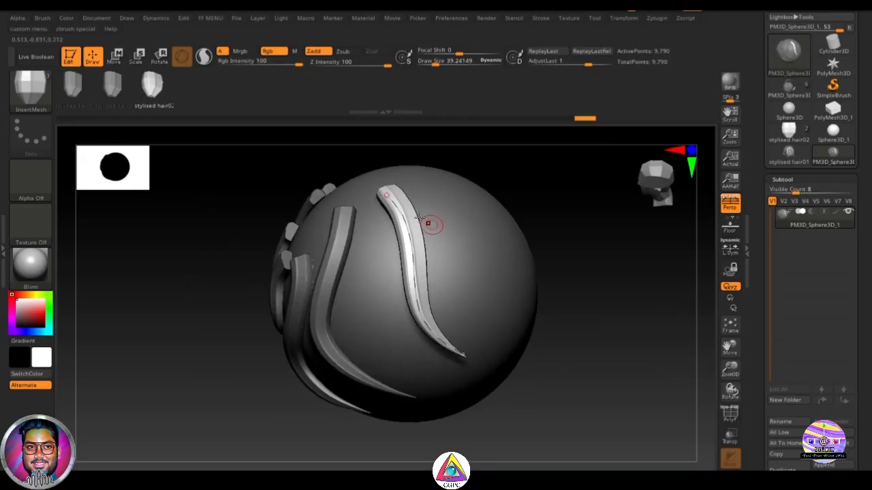
mouse_move(584, 334)
left_mouse_down()
mouse_move(570, 333)
mouse_move(596, 333)
left_mouse_up()
right_click_drag(596, 333, 637, 325, "ctrl")
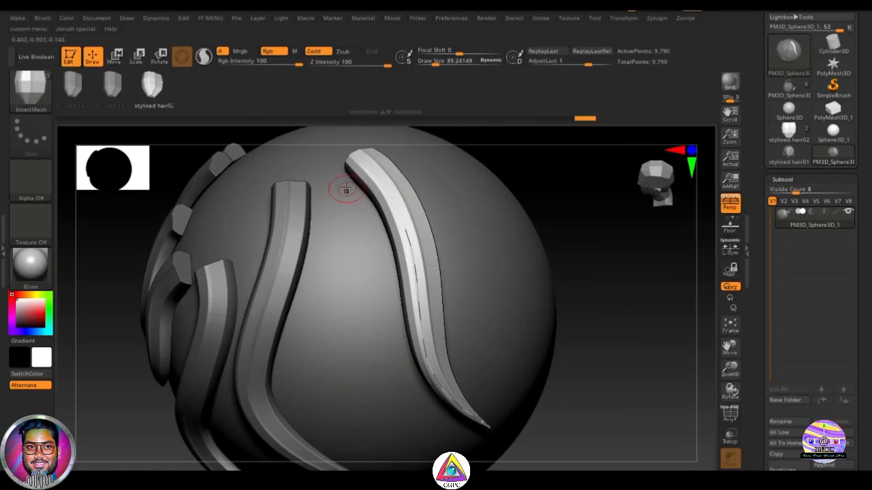
left_click_drag(306, 377, 339, 411)
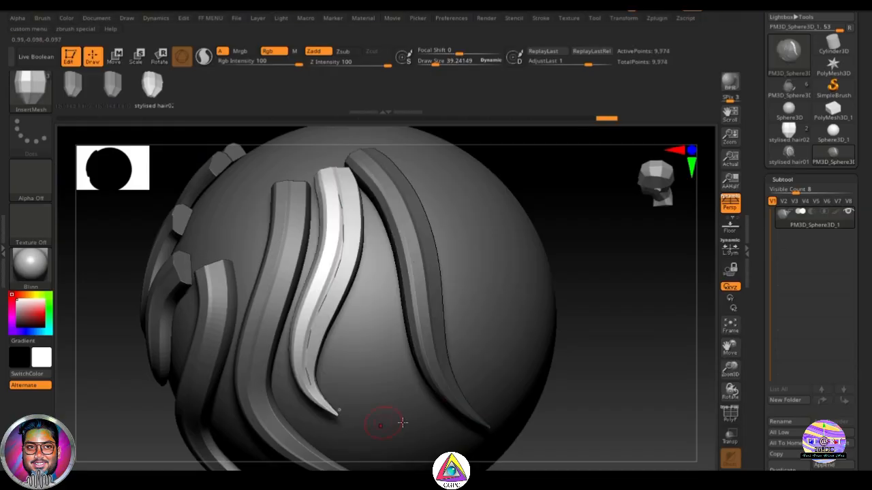
mouse_move(573, 333)
left_mouse_down()
mouse_move(605, 327)
mouse_move(570, 331)
mouse_move(592, 333)
mouse_move(575, 325)
mouse_move(592, 359)
left_mouse_up()
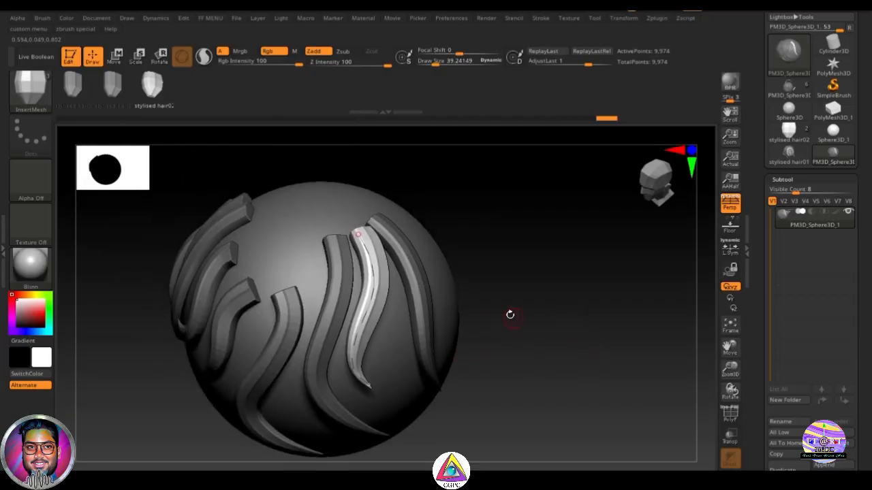
Draw two sweeping curved strands, one above the other, on the bare side of the sphere.
mouse_move(511, 278)
left_mouse_down()
mouse_move(479, 284)
mouse_move(471, 269)
left_mouse_up()
left_click_drag(423, 209, 535, 296)
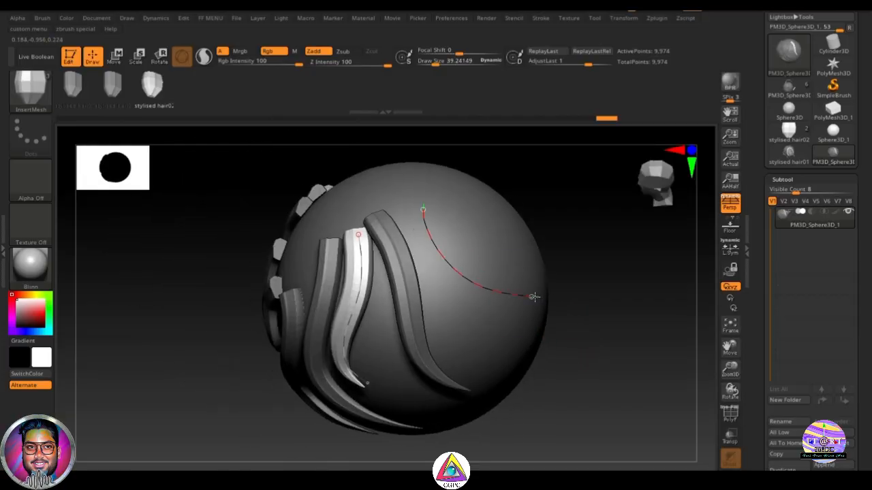
left_click_drag(655, 338, 614, 336)
left_click_drag(441, 179, 521, 269)
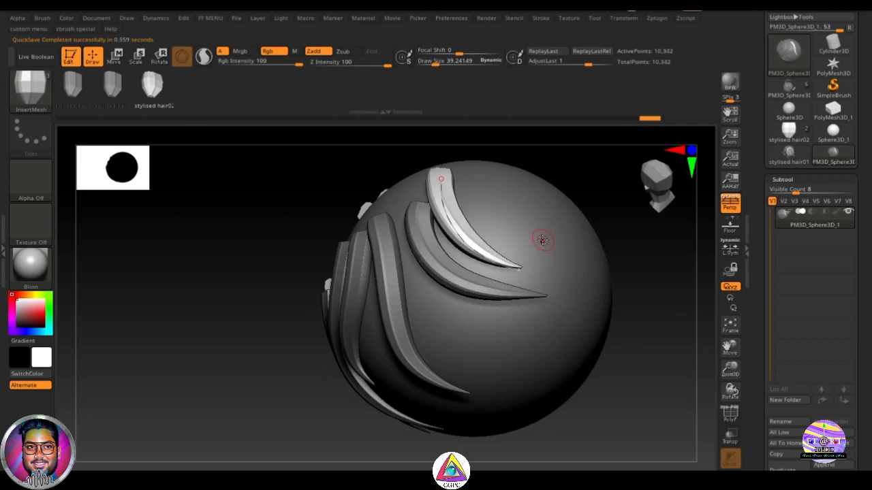
Reduce the draw size to 28.75 and update the newest strand's curve to make it thinner.
mouse_move(626, 246)
left_mouse_down("alt")
mouse_move(604, 325)
mouse_move(617, 299)
mouse_move(609, 271)
left_mouse_up("alt")
key("s")
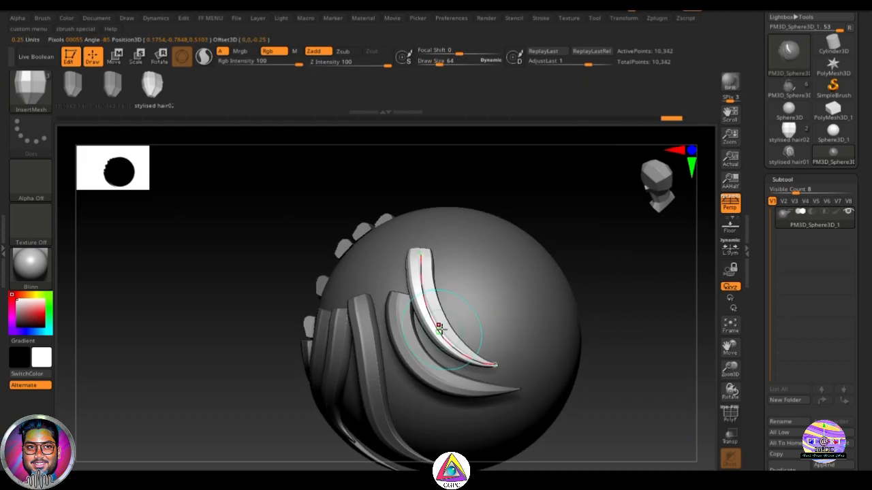
left_click(439, 327)
Draw two more thin curved strands parallel to the newest one.
left_click_drag(453, 313, 536, 342)
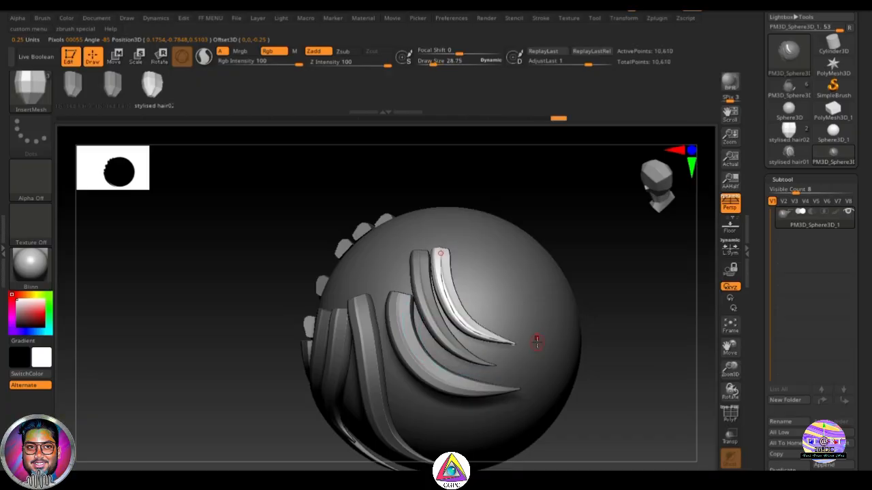
left_click_drag(483, 312, 522, 329)
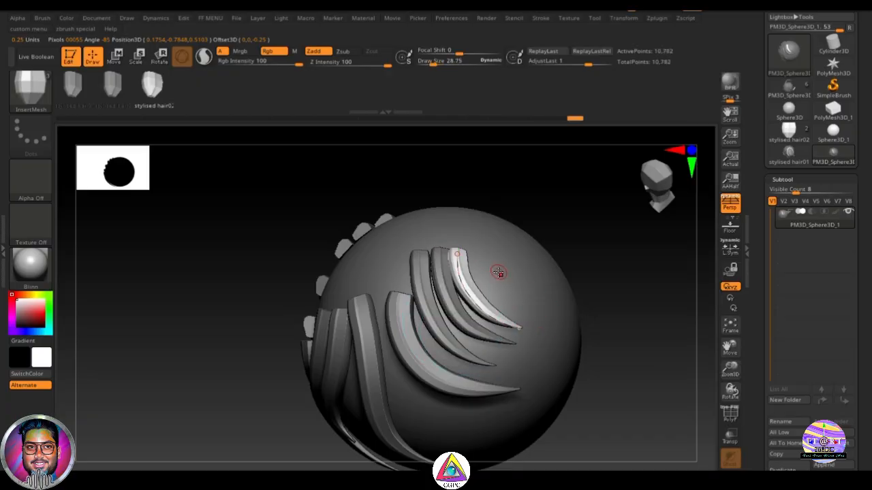
left_click_drag(641, 318, 605, 314)
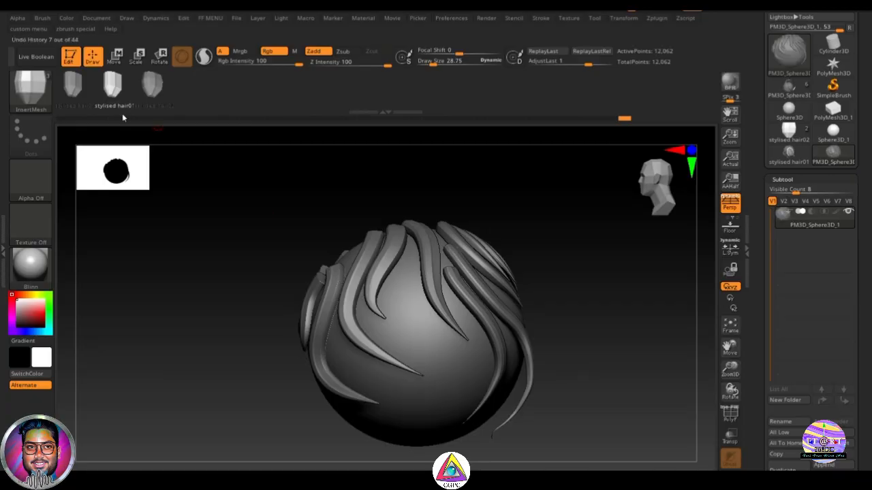
Delete the duplicate stylised hair01 mesh from the InsertMesh brush and make the remaining stylised hair01 mesh active.
left_click(45, 19)
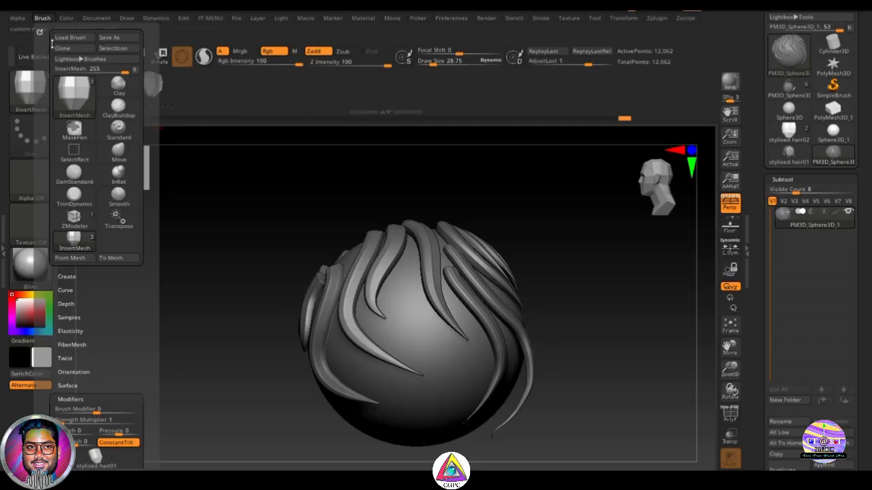
left_click(68, 275)
left_click(116, 362)
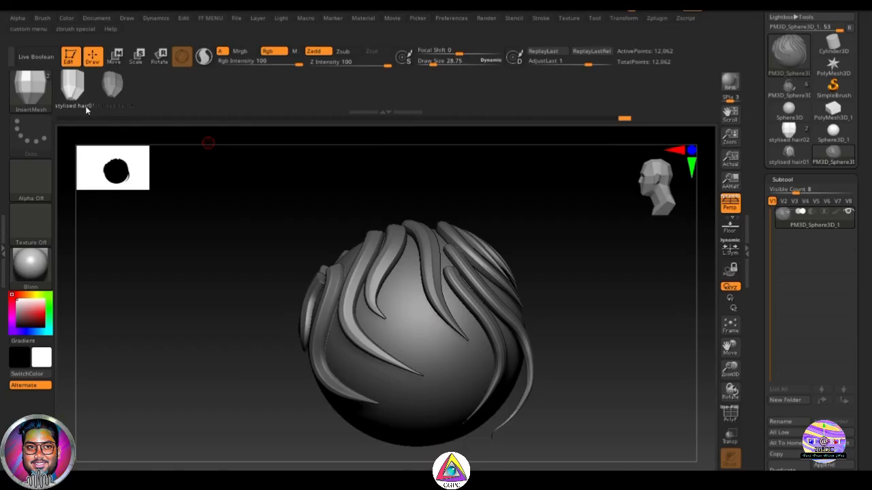
left_click(112, 85)
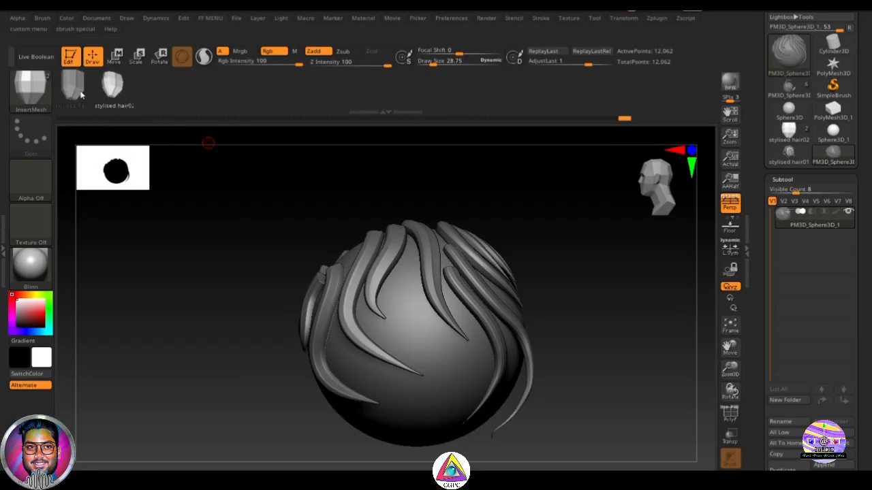
left_click(77, 89)
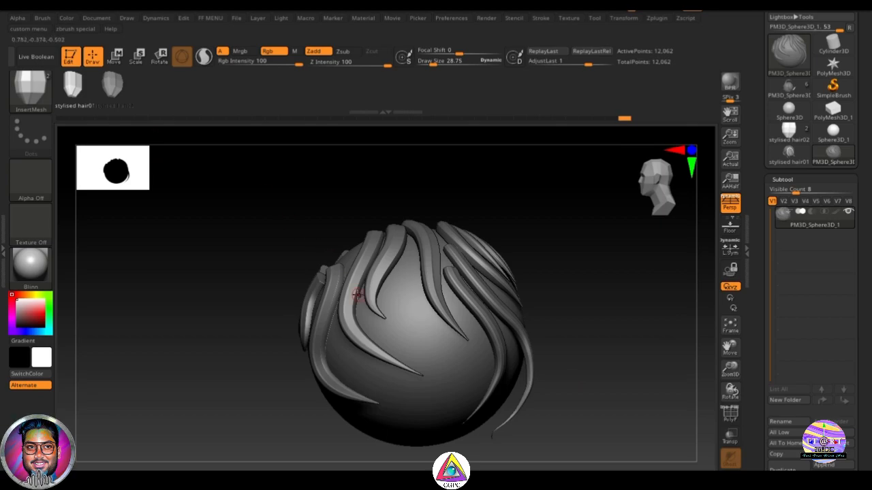
Save the current InsertMesh brush as a brush preset named Stylised Hair IMM 01 in the StartupResources folder.
key("b")
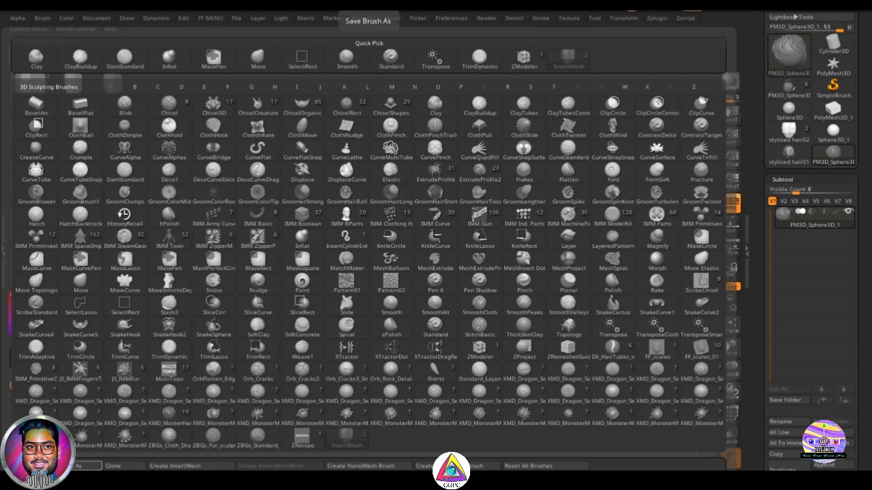
left_click(88, 465)
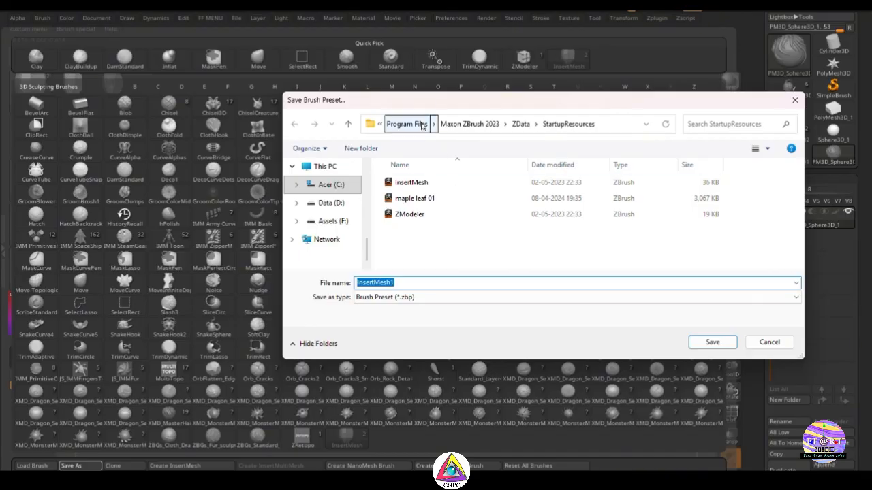
type("Stylised Hair IMM 01")
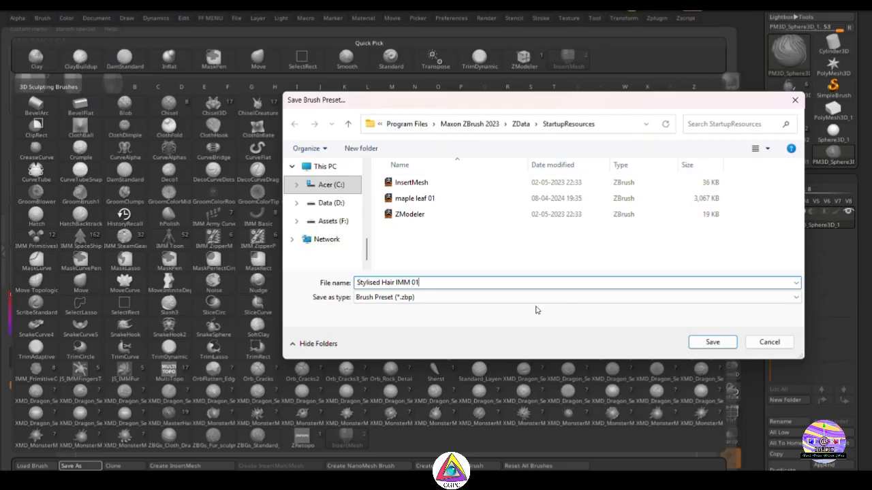
left_click(711, 342)
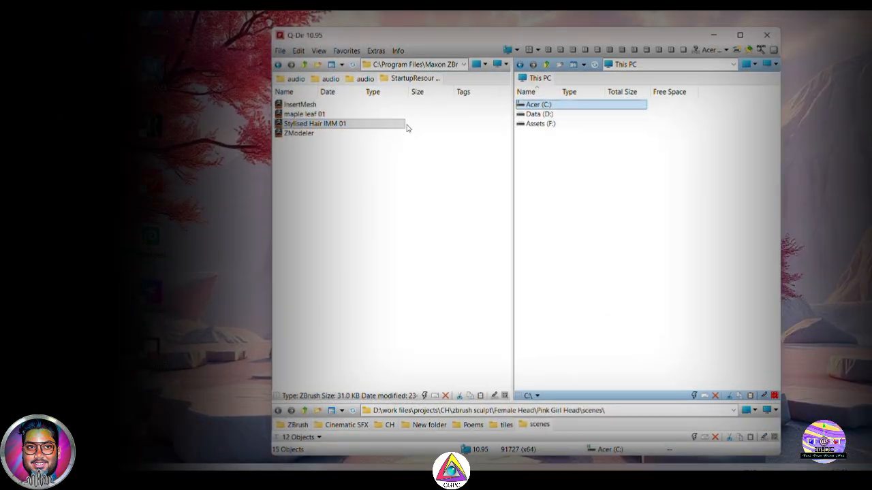
In Q-Dir, copy the Stylised Hair IMM 01 preset into the BrushPresets folder under Maxon ZBrush 2023\ZStartup, then minimise Q-Dir.
left_click(298, 126)
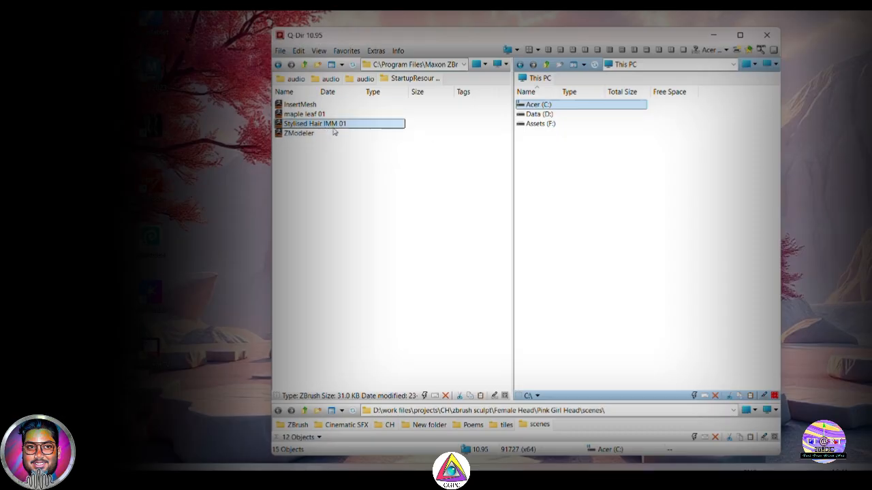
double_click(562, 155)
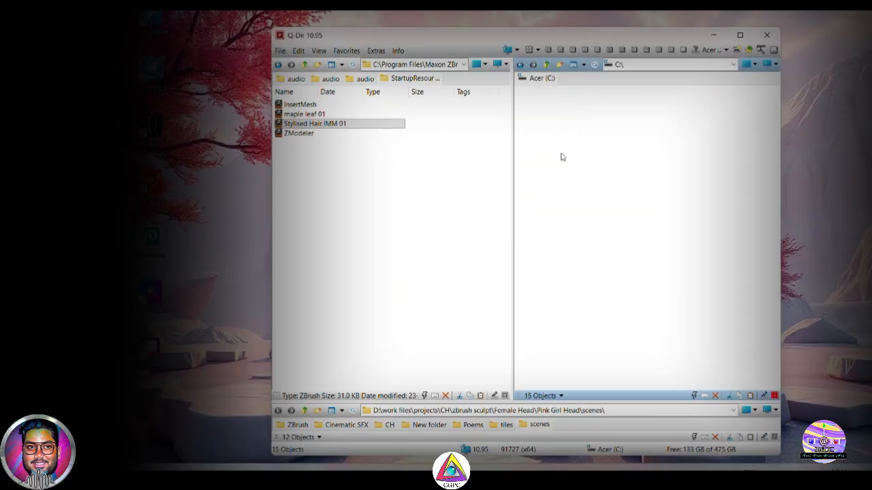
left_click(575, 230)
double_click(576, 229)
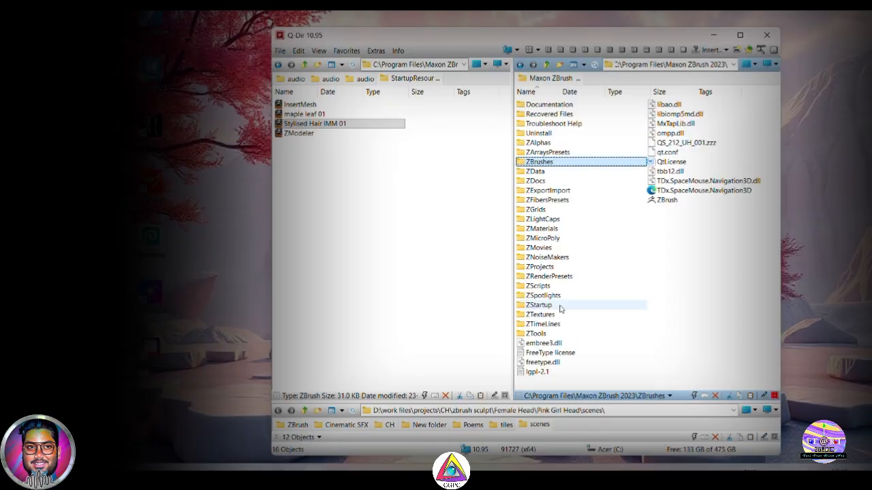
double_click(560, 306)
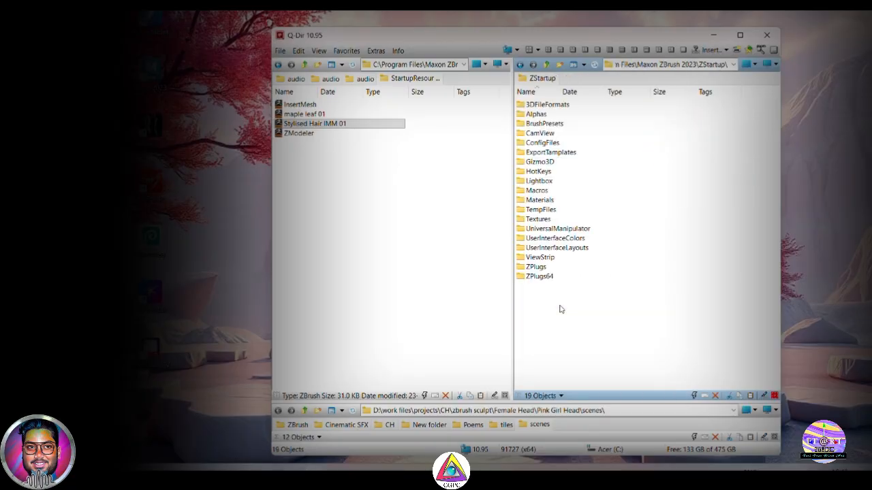
double_click(562, 123)
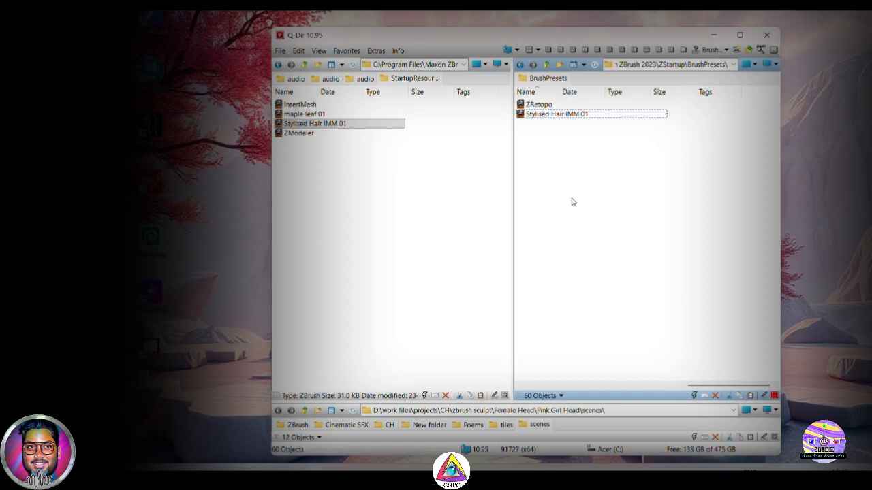
left_click(713, 35)
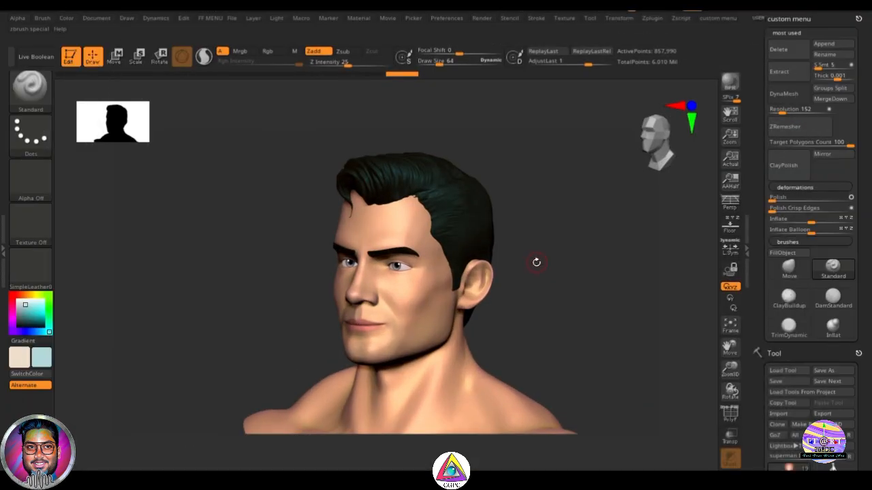
In ZBrush with the male bust loaded, make the Stylised Hair IMM 01 brush active.
key("b")
key("s")
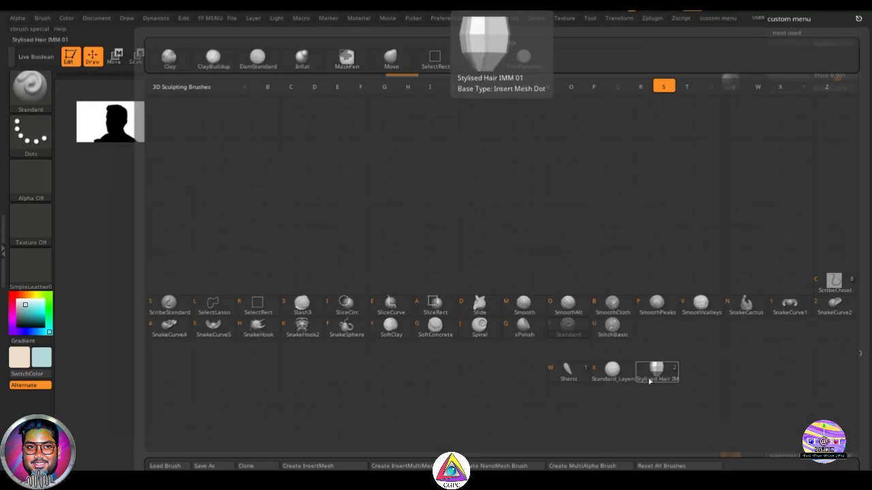
left_click(649, 380)
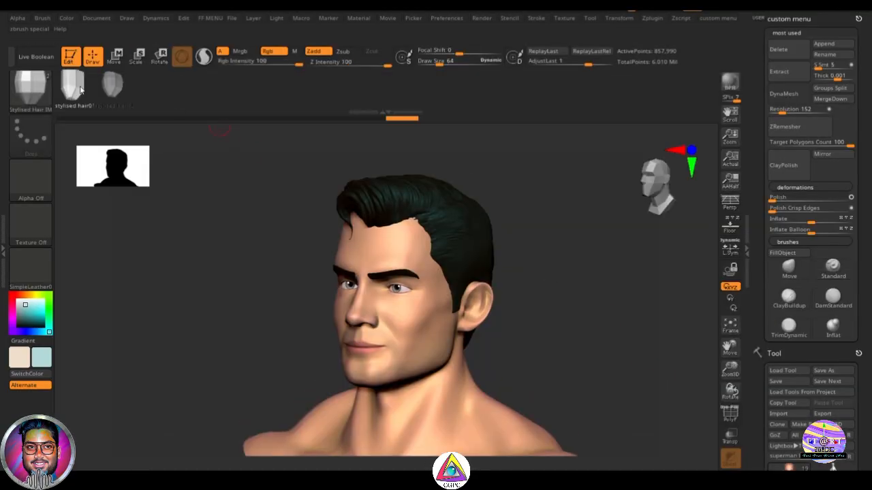
With the stylised hair02 mesh and draw size 33.78591, draw three strands one below another on the hair above the temple.
right_click_drag(571, 291, 601, 286)
right_click_drag(601, 286, 538, 262, "ctrl")
left_click_drag(561, 250, 562, 250)
right_click_drag(684, 303, 572, 313)
left_click_drag(638, 257, 633, 256)
left_click(446, 252)
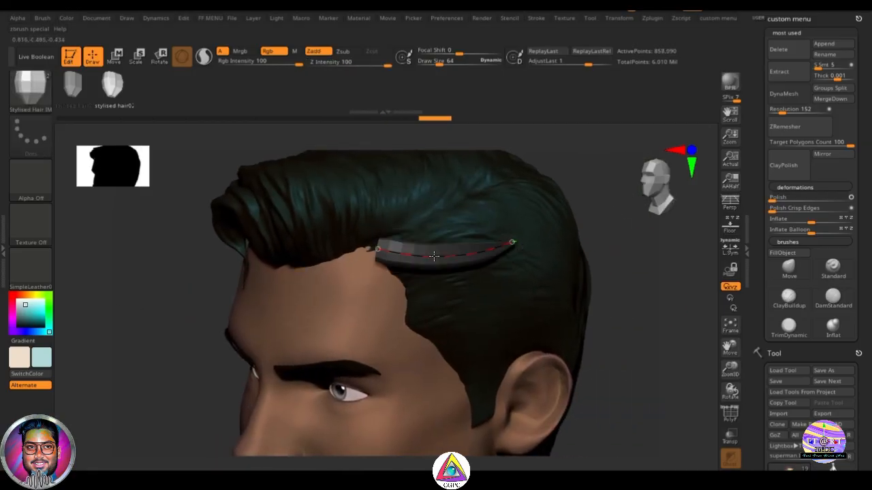
mouse_move(600, 262)
right_mouse_down()
mouse_move(674, 266)
mouse_move(505, 274)
mouse_move(552, 274)
right_mouse_up()
left_click(412, 244)
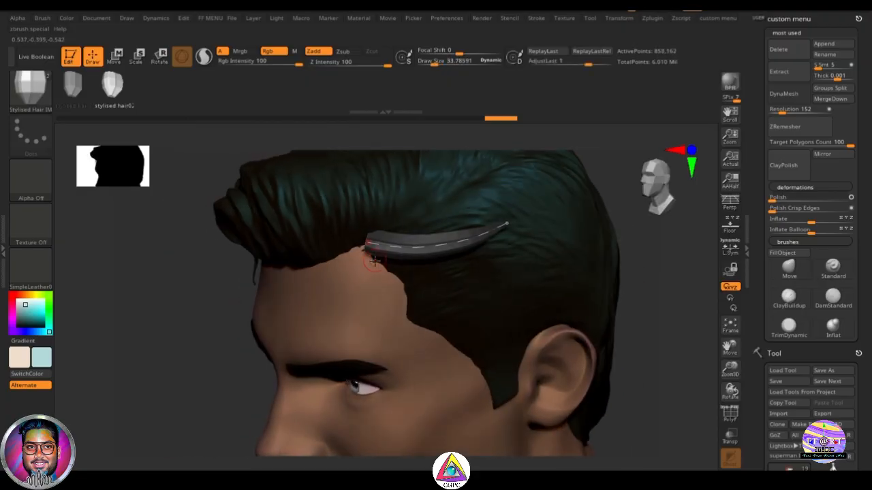
left_click_drag(375, 260, 503, 263)
Make the hair subtool inside the head folder the active subtool.
mouse_move(541, 302)
right_mouse_down()
mouse_move(568, 312)
mouse_move(616, 235)
right_mouse_up()
scroll(860, 142, "down", 8)
left_click(781, 331)
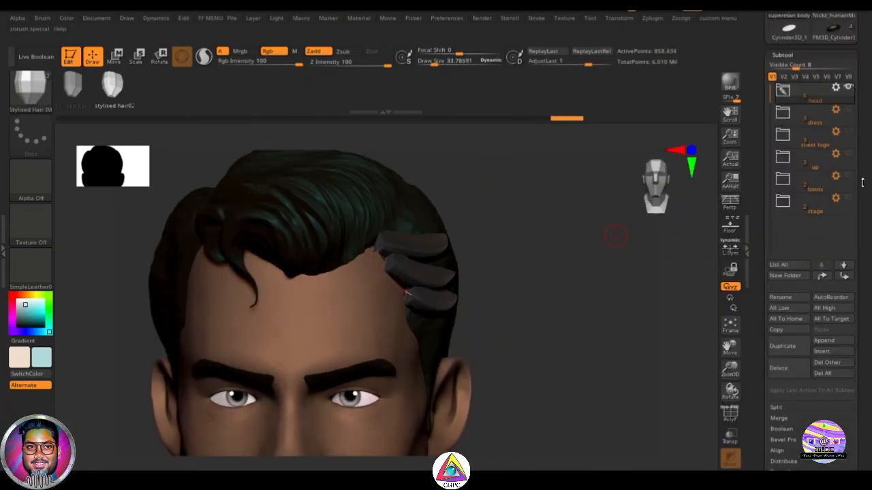
left_click(814, 240)
Draw three curved strands sweeping from the hairline up over the front quiff.
right_click_drag(593, 286, 690, 286)
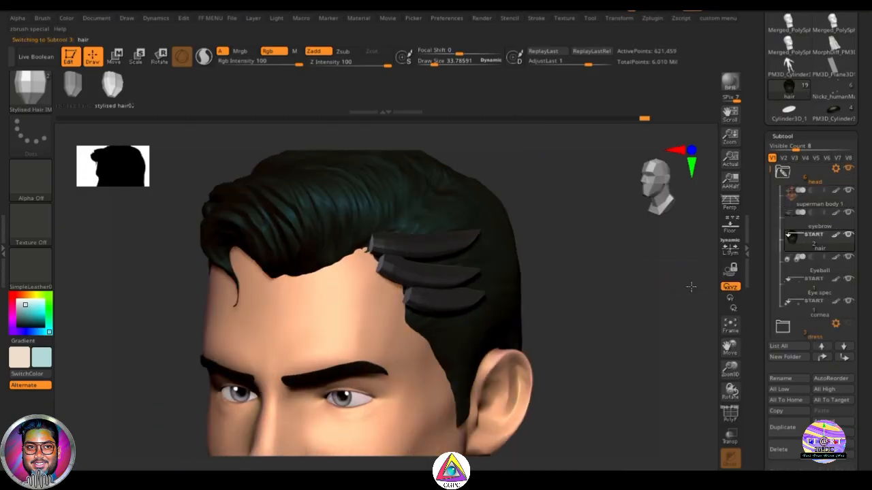
left_click_drag(311, 176, 237, 180)
right_click_drag(572, 252, 531, 257)
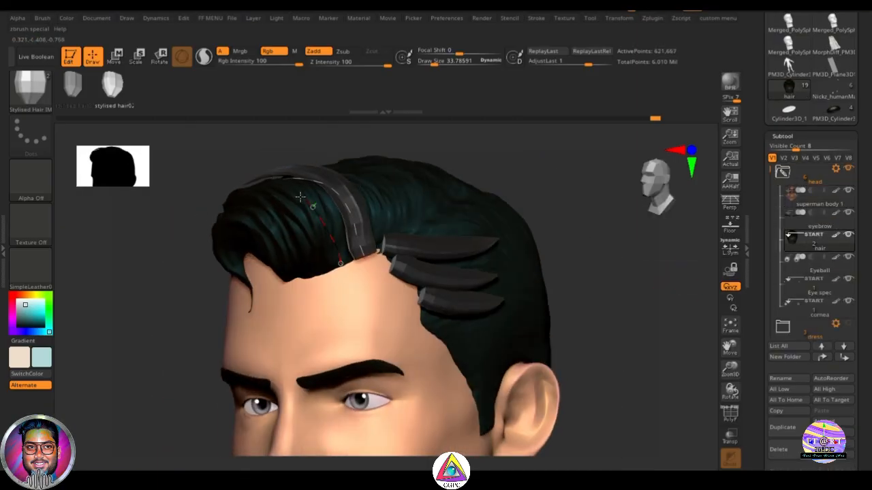
left_click_drag(300, 197, 250, 193)
mouse_move(521, 228)
left_mouse_down()
mouse_move(557, 244)
mouse_move(586, 274)
mouse_move(589, 300)
left_mouse_up()
mouse_move(404, 300)
left_mouse_down()
mouse_move(374, 236)
mouse_move(298, 207)
left_mouse_up()
left_click_drag(634, 261, 595, 265)
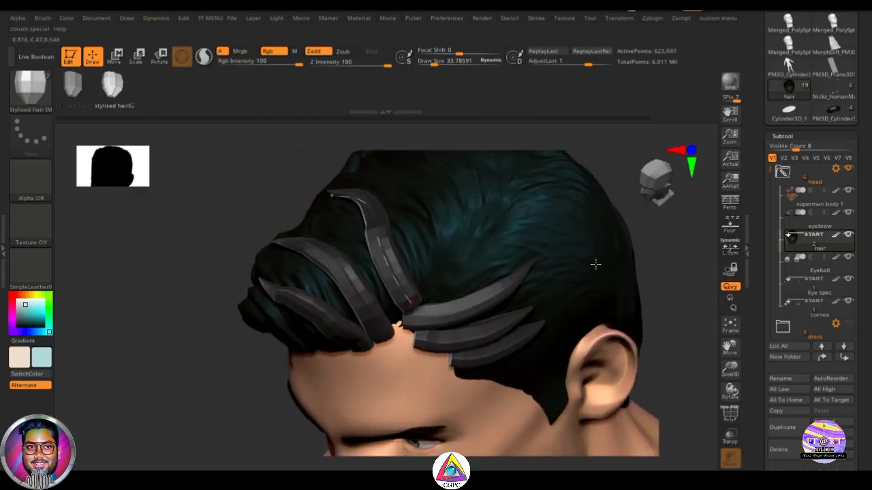
Increase the draw size to 102.55766 and update the newest quiff strand's curve to widen it.
right_click_drag(596, 265, 418, 283)
left_click(420, 261)
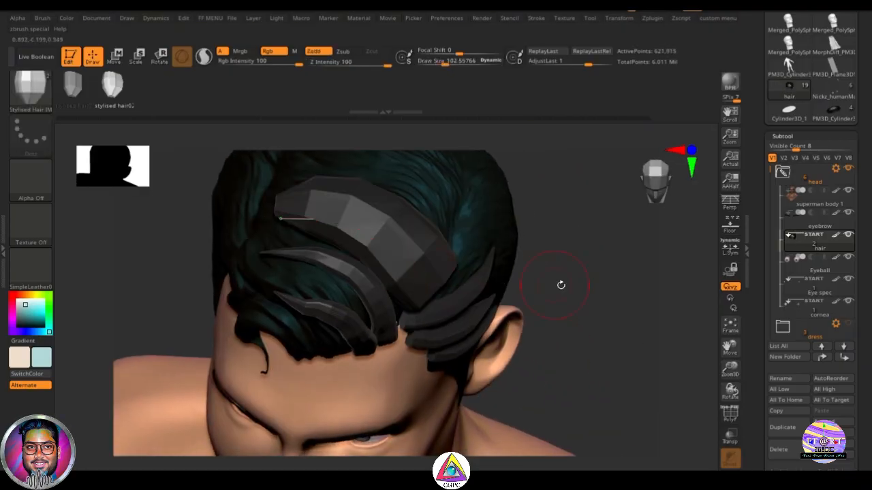
left_click_drag(560, 286, 425, 282)
left_click_drag(143, 235, 210, 234)
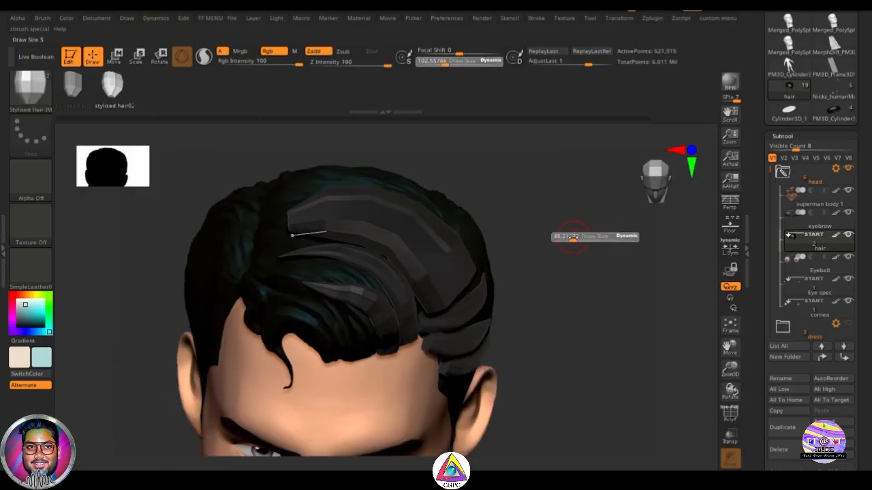
Reduce the draw size to 48.21172 and draw another strand from the hairline along the front of the quiff.
left_click_drag(575, 253, 507, 256)
left_click(425, 257)
mouse_move(599, 308)
left_mouse_down()
mouse_move(640, 303)
mouse_move(643, 313)
left_mouse_up()
left_click_drag(395, 355, 318, 273)
left_click_drag(543, 250, 599, 253)
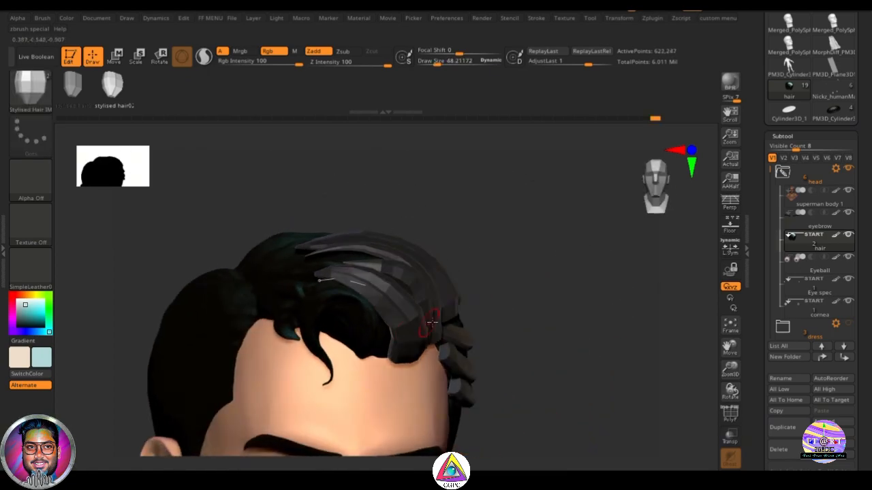
Reduce the draw size to 36.46125, update the newest quiff strand, and draw a strand curling down along the forelock.
left_click(407, 334)
left_click_drag(519, 346, 501, 347)
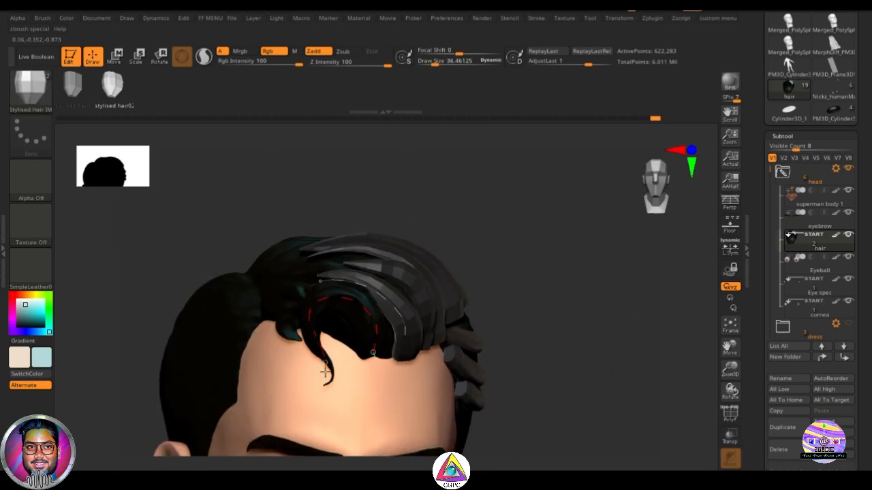
left_click_drag(324, 371, 327, 374)
Draw additional long strands sweeping back across the side and upper side of the hair.
mouse_move(535, 304)
left_mouse_down()
mouse_move(556, 306)
mouse_move(566, 352)
mouse_move(501, 355)
mouse_move(604, 325)
left_mouse_up()
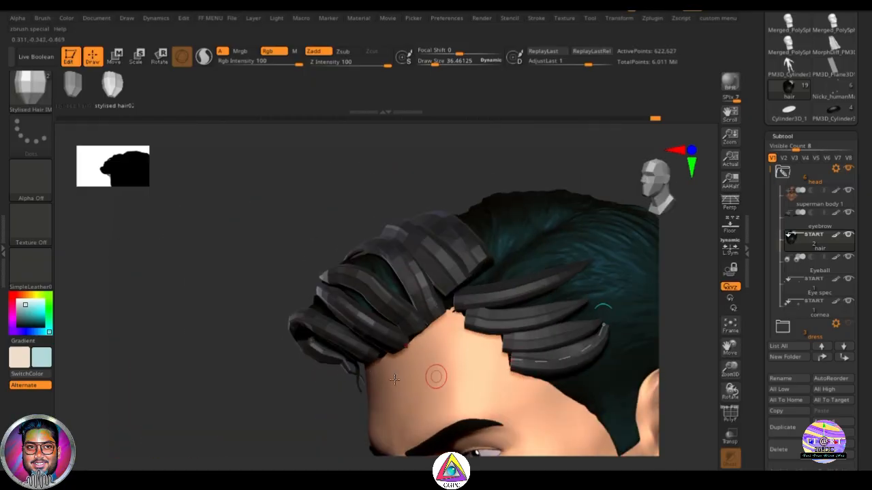
left_click_drag(299, 379, 193, 377, "alt")
left_click_drag(523, 264, 538, 266)
left_click_drag(436, 170, 449, 222)
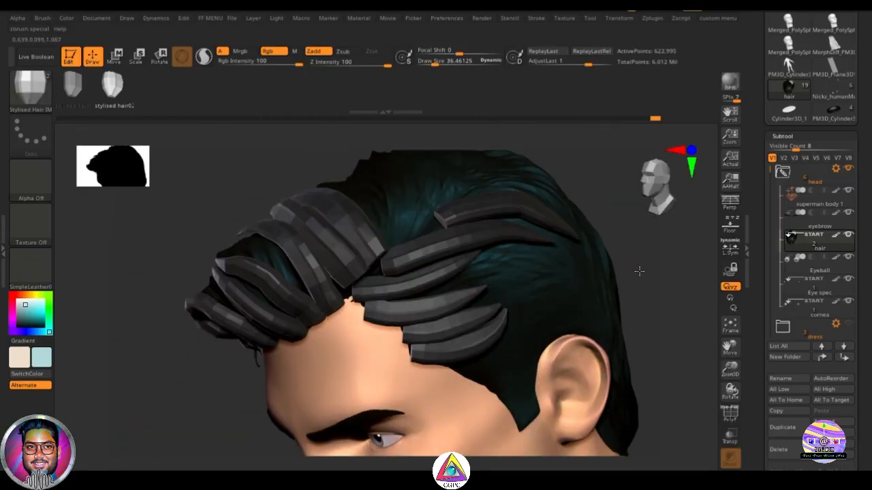
left_click_drag(639, 271, 545, 270)
Reduce the draw size to 19.93714 and draw thin strands filling the gaps over the quiff and forelock.
left_click_drag(545, 353, 603, 348)
left_click_drag(261, 225, 332, 261)
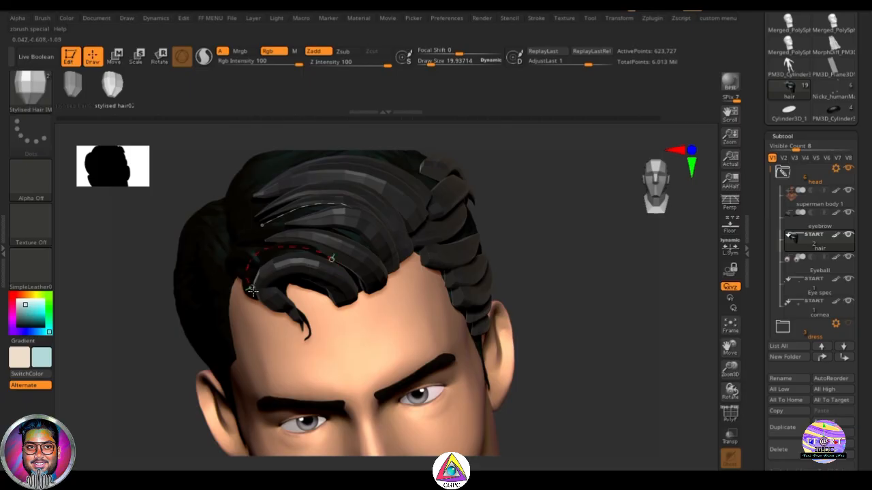
left_click_drag(252, 291, 254, 294)
mouse_move(523, 243)
left_mouse_down()
mouse_move(591, 239)
mouse_move(583, 232)
left_mouse_up()
right_click_drag(583, 231, 554, 243, "ctrl")
left_click_drag(585, 353, 559, 331, "alt")
mouse_move(559, 331)
right_mouse_down("ctrl")
mouse_move(586, 325)
mouse_move(585, 337)
right_mouse_up("ctrl")
left_click_drag(580, 348, 572, 324, "alt")
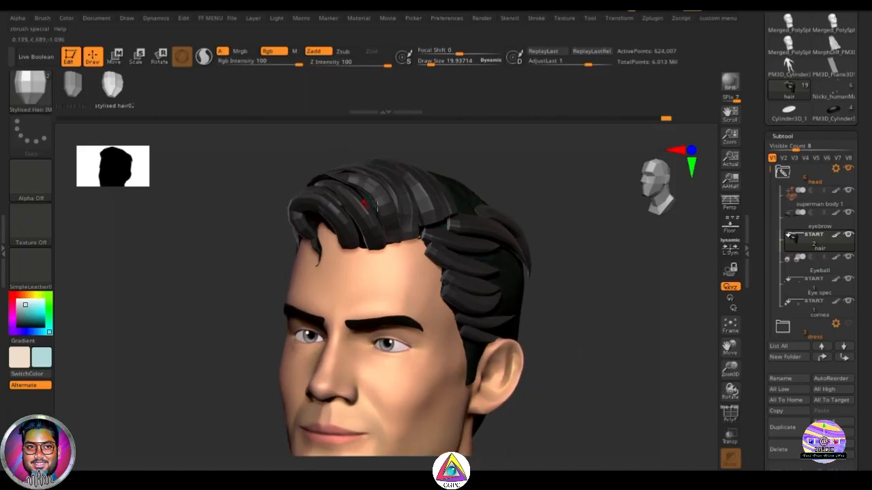
mouse_move(587, 186)
left_mouse_down()
mouse_move(570, 182)
mouse_move(579, 188)
left_mouse_up()
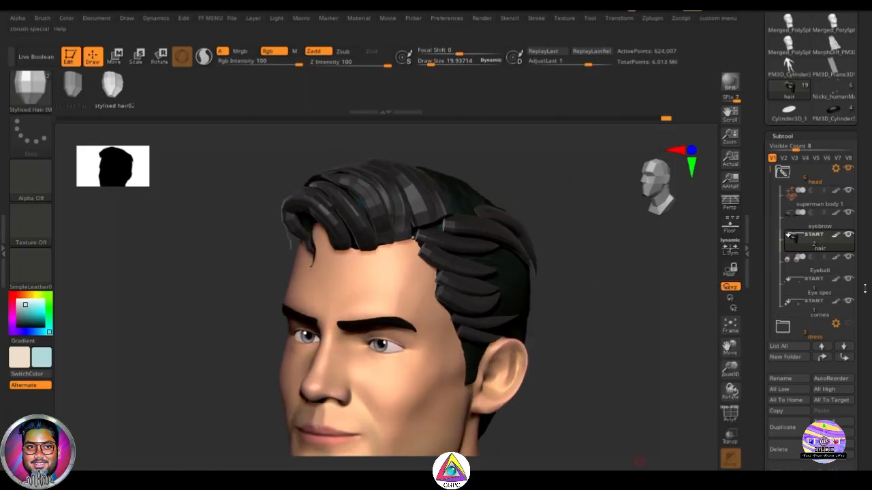
Turn on Dynamic Subdiv for the hair subtool to smooth the low-poly strands.
left_click_drag(865, 288, 868, 184)
left_click_drag(782, 414, 780, 398)
left_click(780, 400)
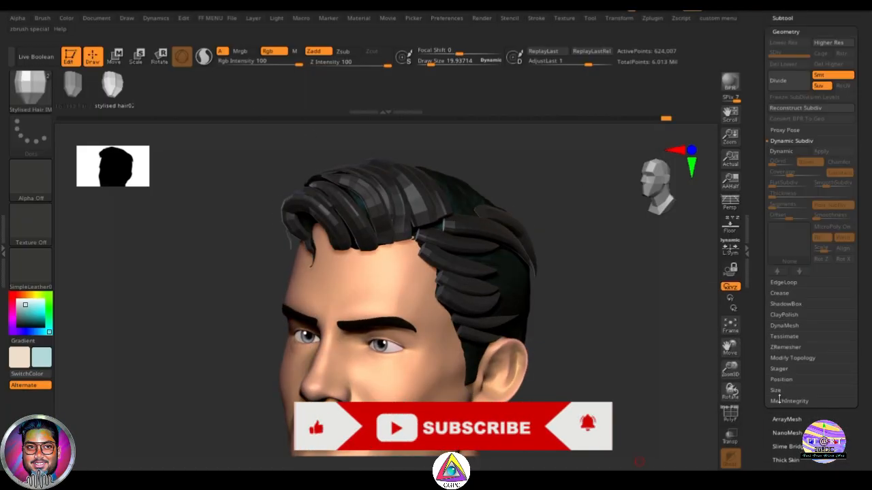
left_click(791, 141)
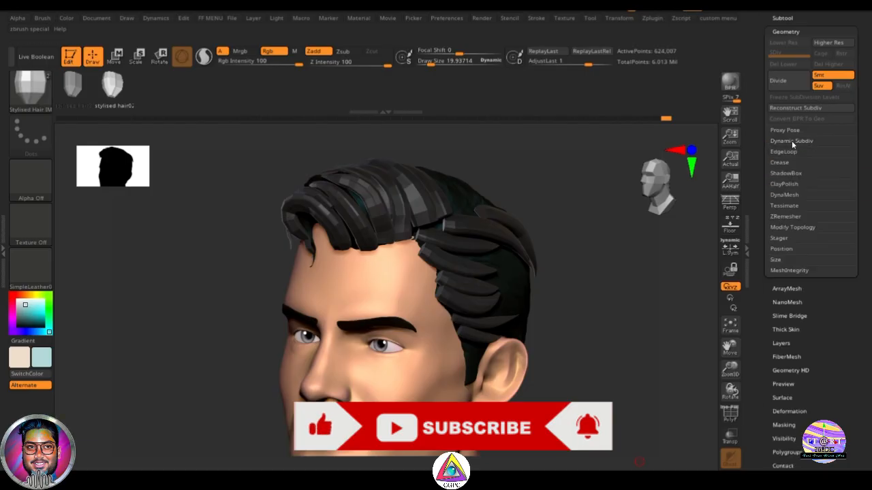
left_click(792, 140)
left_click(780, 151)
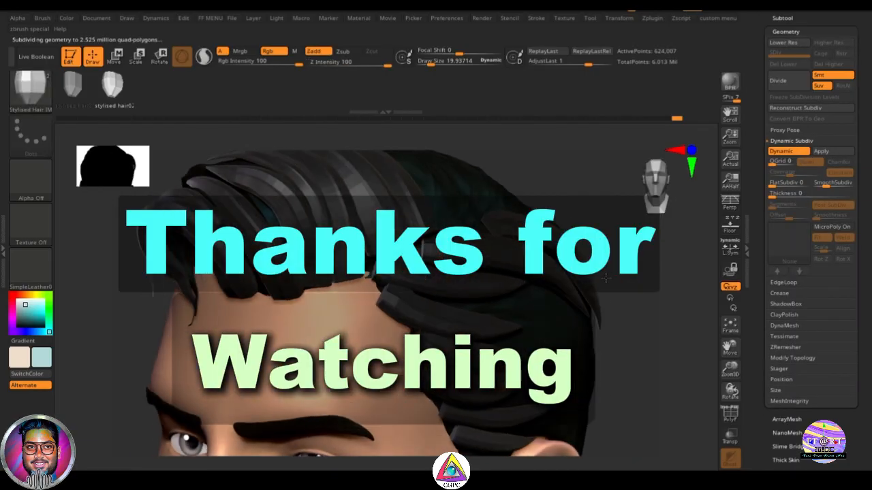